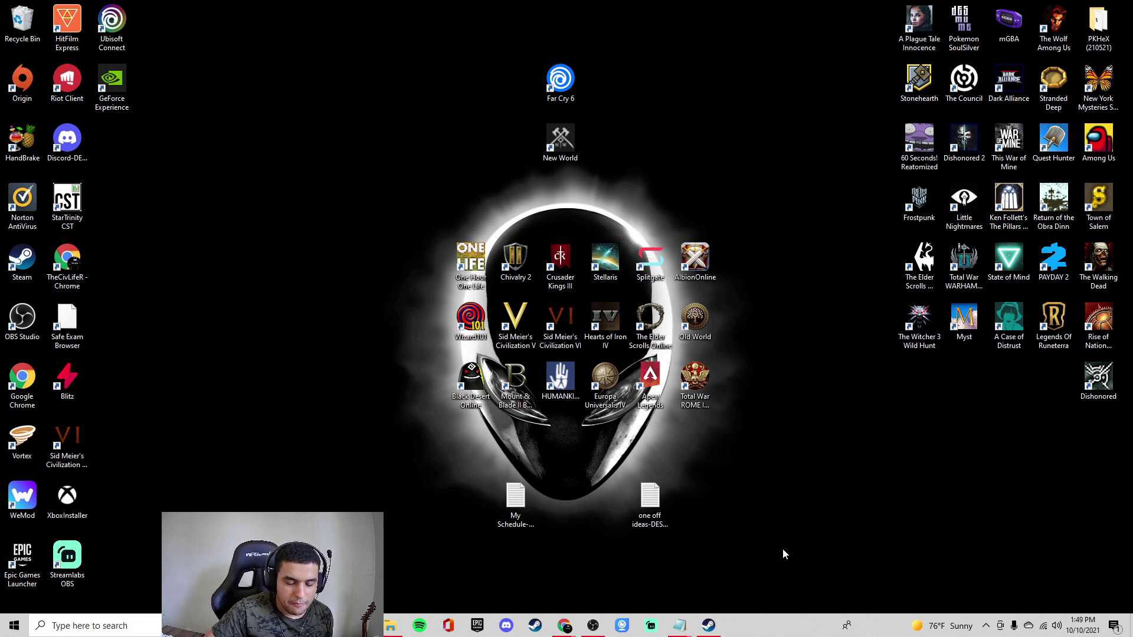
Launch Civilization VI from its desktop shortcut and start play from the 2K Launcher
{"action": "double_click", "coordinate": [573, 336]}
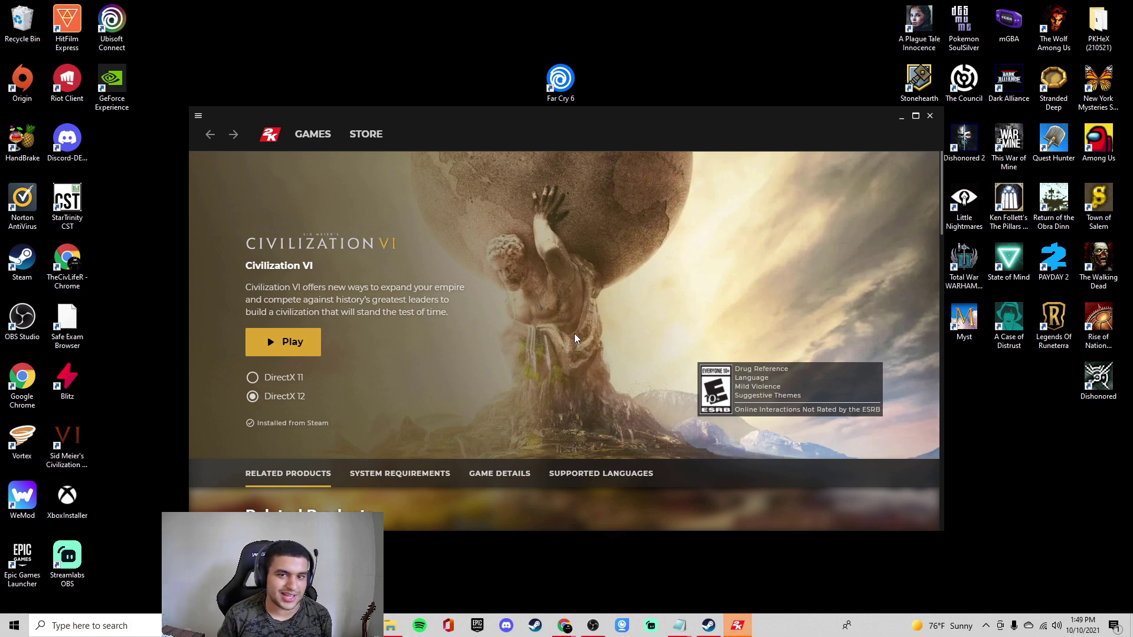
{"action": "scroll", "coordinate": [575, 337], "scroll_direction": "down", "scroll_amount": 10}
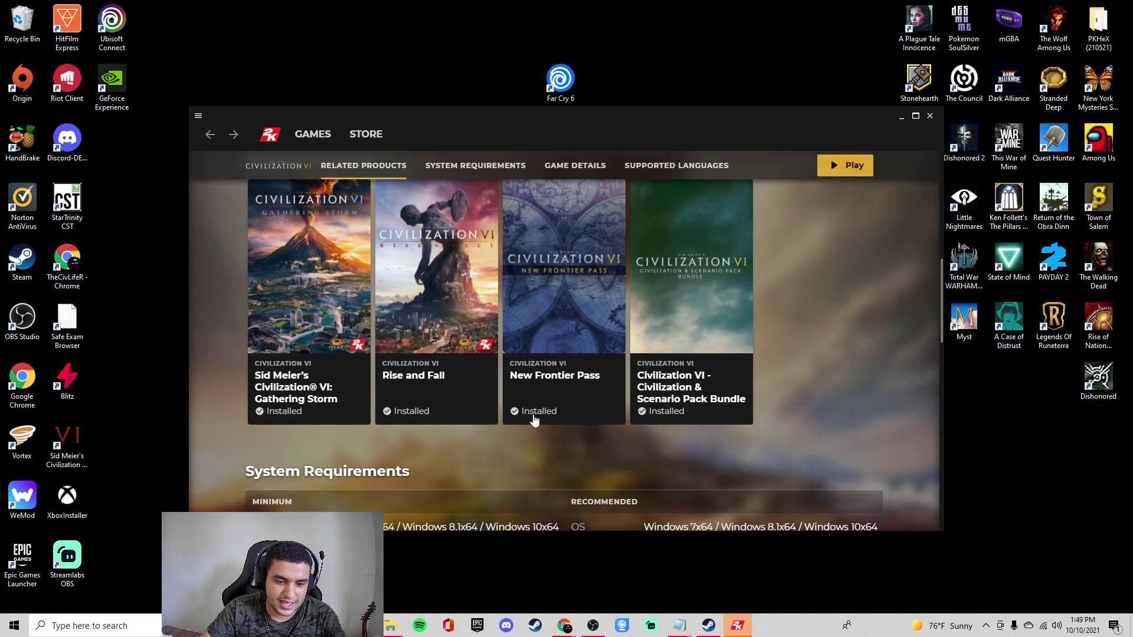
{"action": "scroll", "coordinate": [677, 412], "scroll_direction": "up", "scroll_amount": 10}
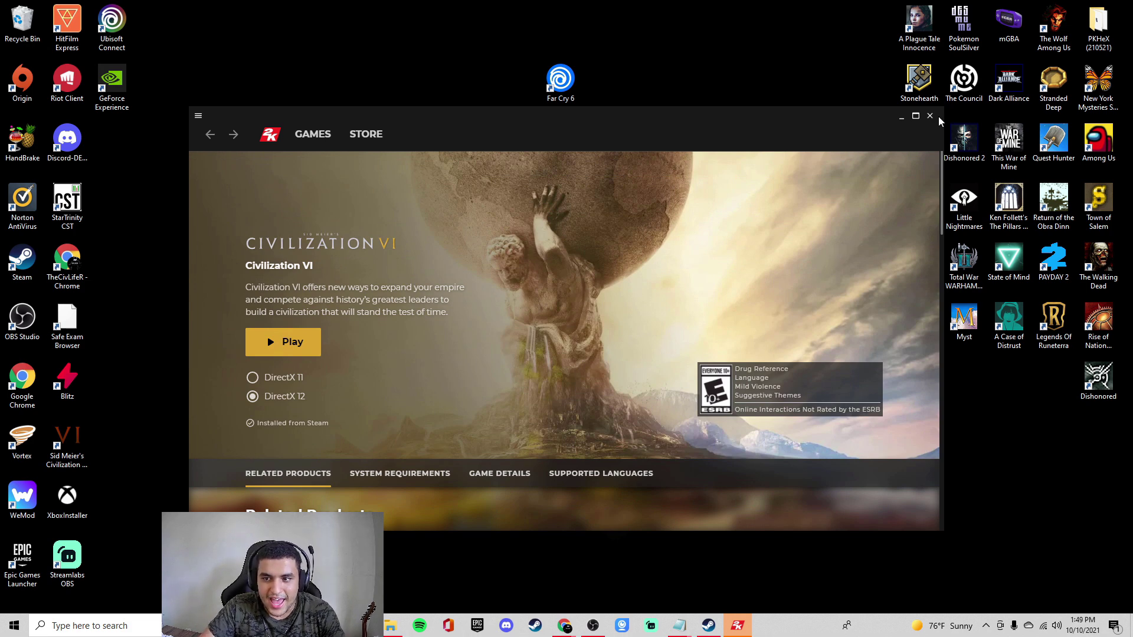
{"action": "left_click", "coordinate": [285, 342]}
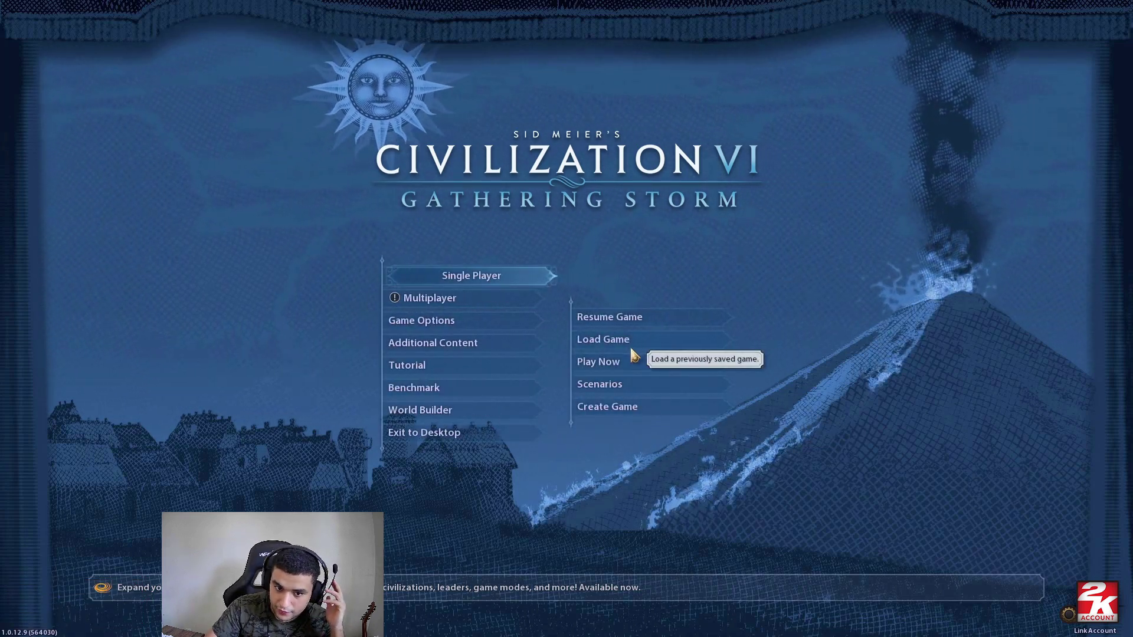
Preview autosaves 0188 to 0198 under Load Game without loading, then choose Exit to Desktop
{"action": "left_click", "coordinate": [646, 348]}
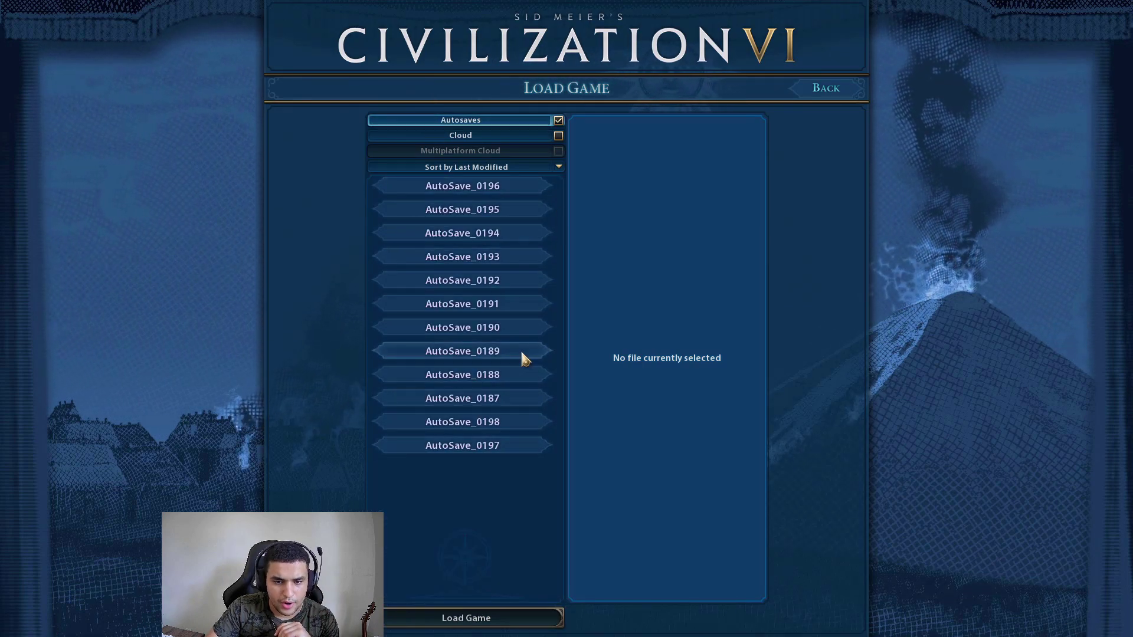
{"action": "left_click", "coordinate": [520, 350]}
{"action": "left_click", "coordinate": [521, 329]}
{"action": "left_click", "coordinate": [525, 375]}
{"action": "left_click", "coordinate": [482, 192]}
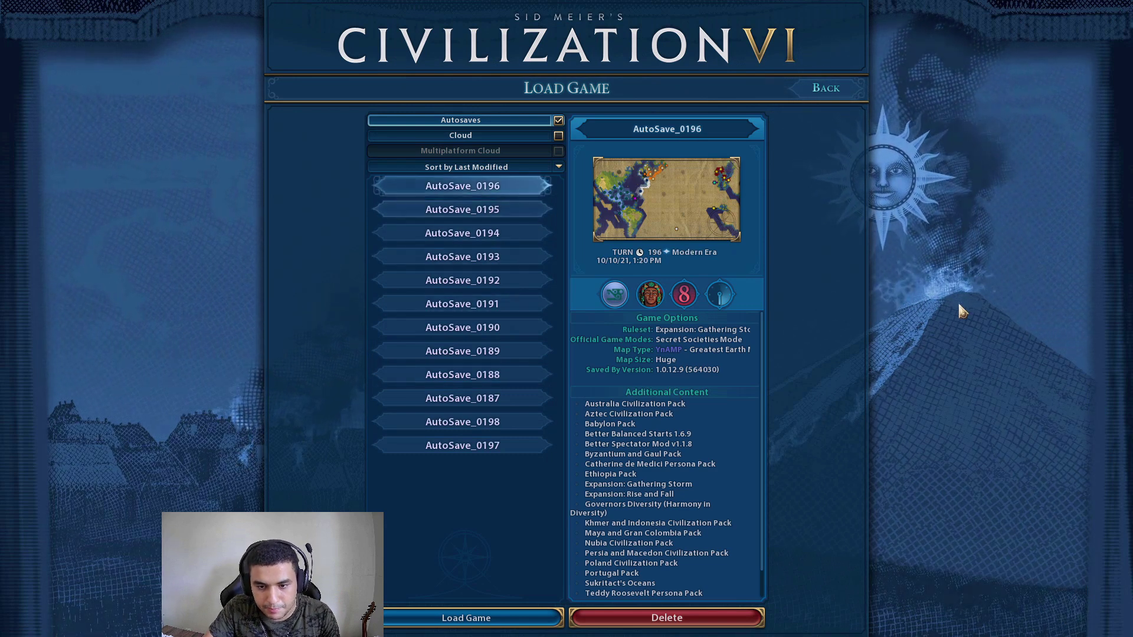
{"action": "left_click", "coordinate": [510, 209]}
{"action": "left_click", "coordinate": [518, 424]}
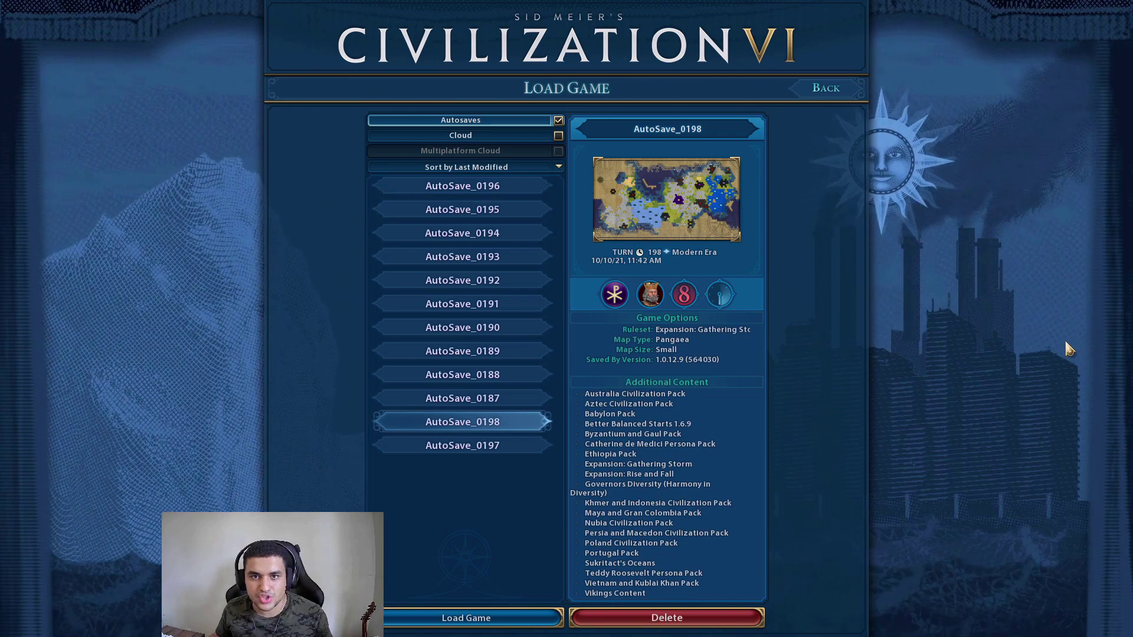
{"action": "left_click", "coordinate": [823, 89]}
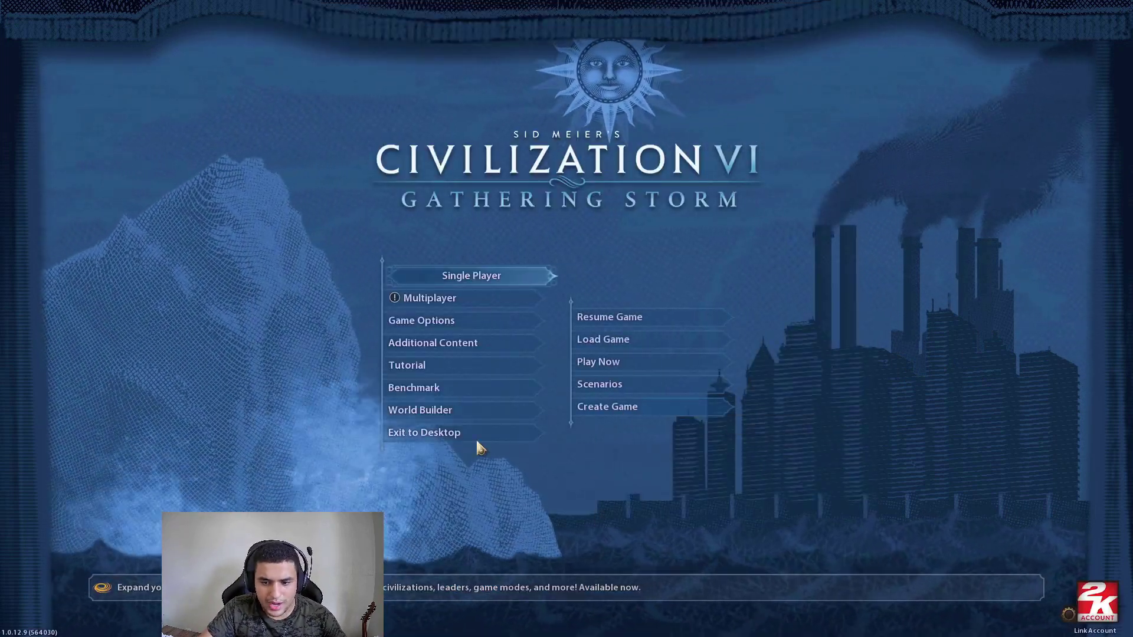
{"action": "left_click", "coordinate": [436, 433]}
Confirm quitting Civilization VI and bring up the Reddit r/civ launcher-bypass post in Chrome
{"action": "left_click", "coordinate": [534, 339]}
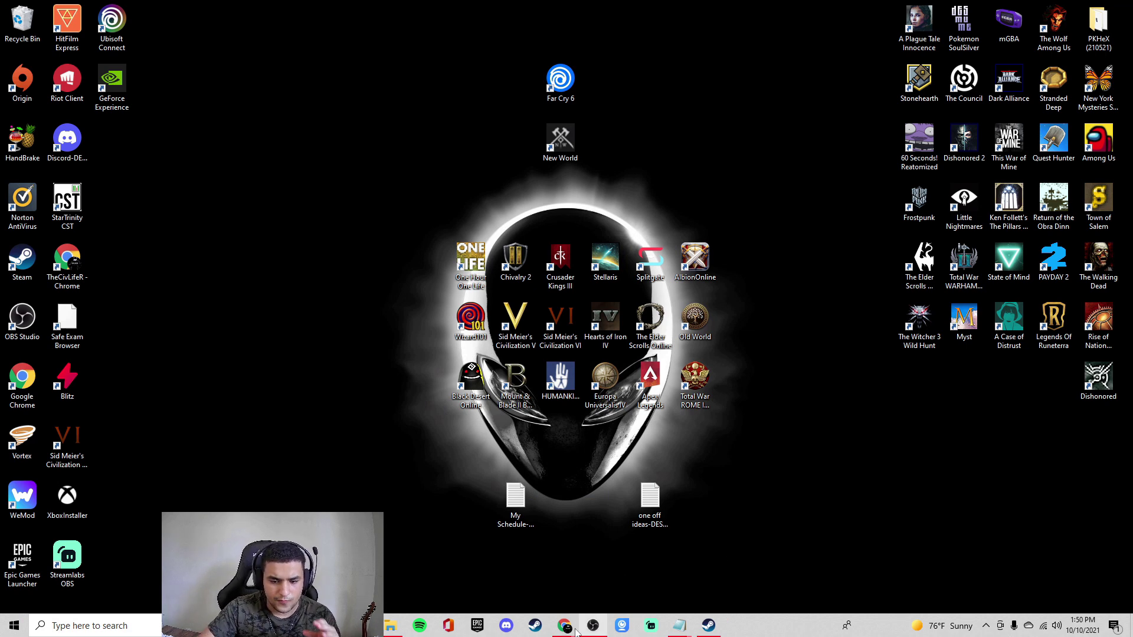
{"action": "mouse_move", "coordinate": [575, 631]}
{"action": "left_click", "coordinate": [820, 575]}
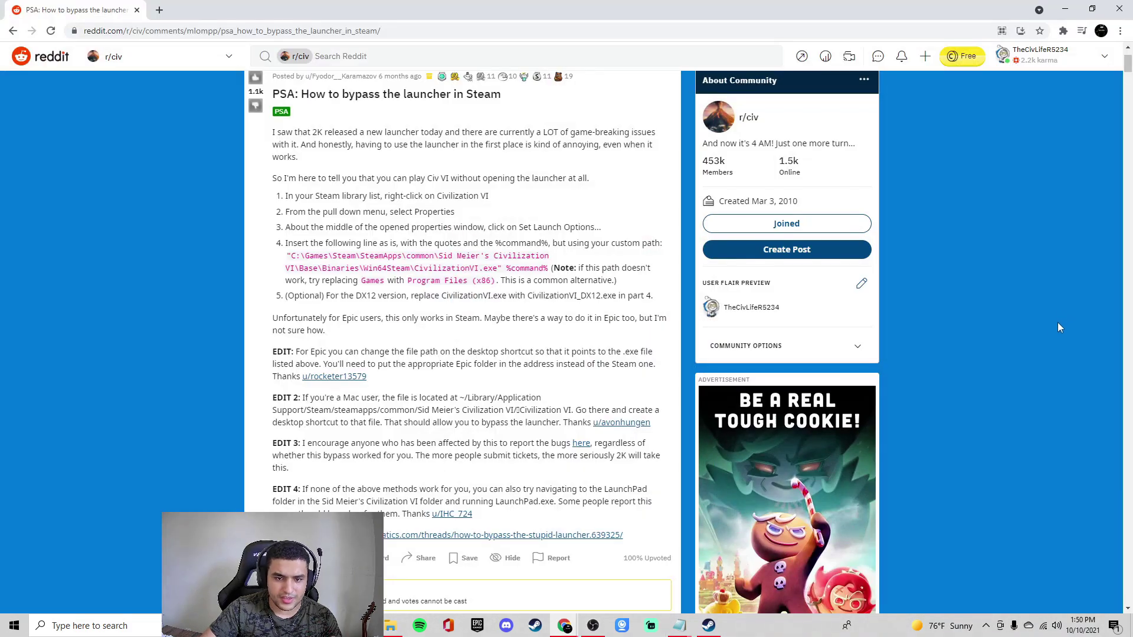
{"action": "scroll", "coordinate": [1051, 326], "scroll_direction": "up", "scroll_amount": 1}
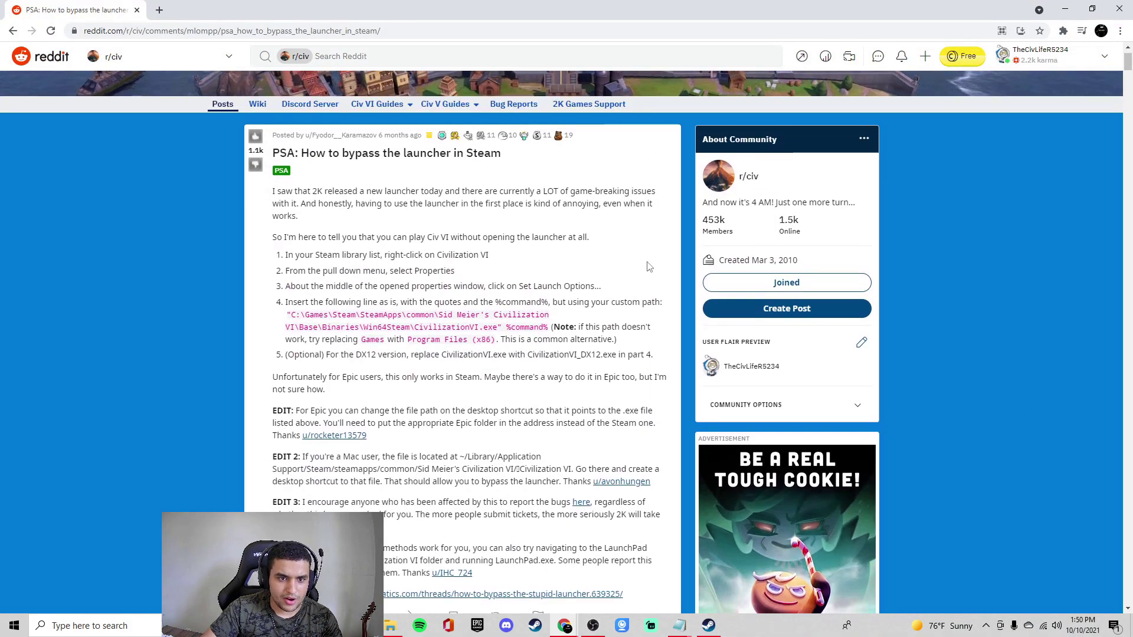
Read the post full screen, highlighting its numbered bypass instructions, then leave full screen
{"action": "key", "text": "F11"}
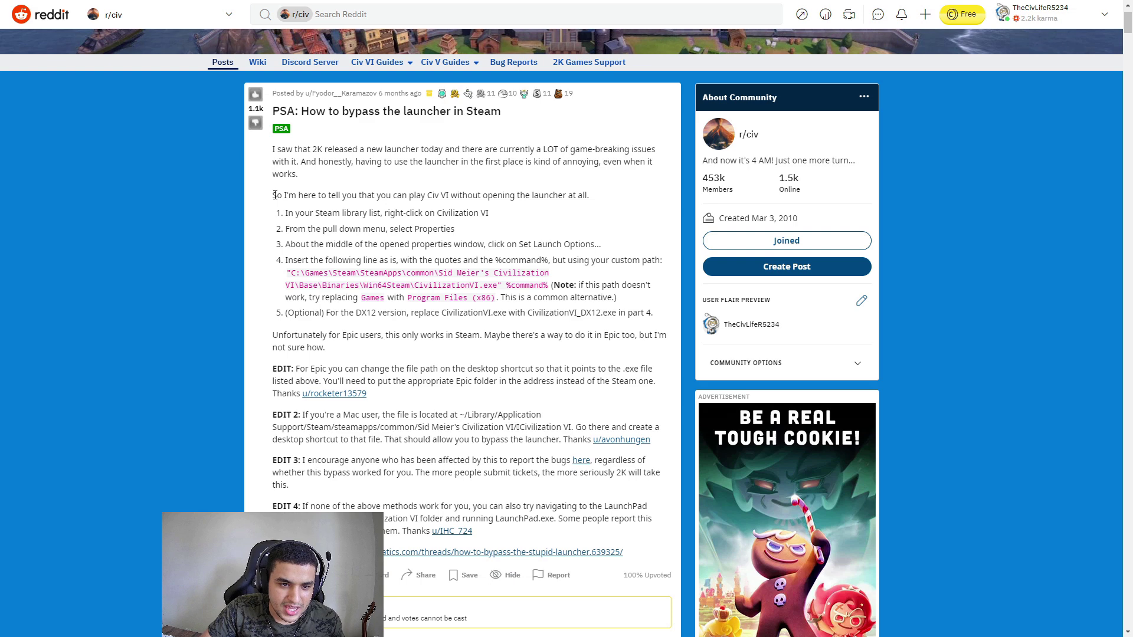
{"action": "left_click_drag", "start_coordinate": [273, 195], "coordinate": [651, 266]}
{"action": "left_click_drag", "start_coordinate": [500, 151], "coordinate": [453, 159]}
{"action": "left_click", "coordinate": [445, 177]}
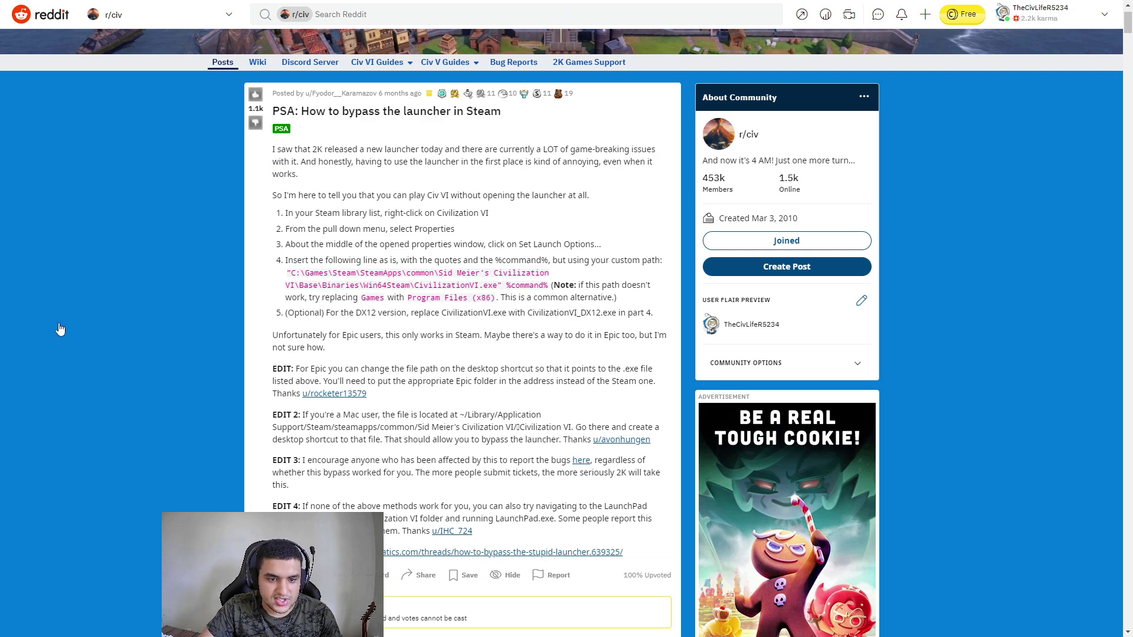
{"action": "left_click", "coordinate": [565, 41]}
{"action": "left_click", "coordinate": [282, 31]}
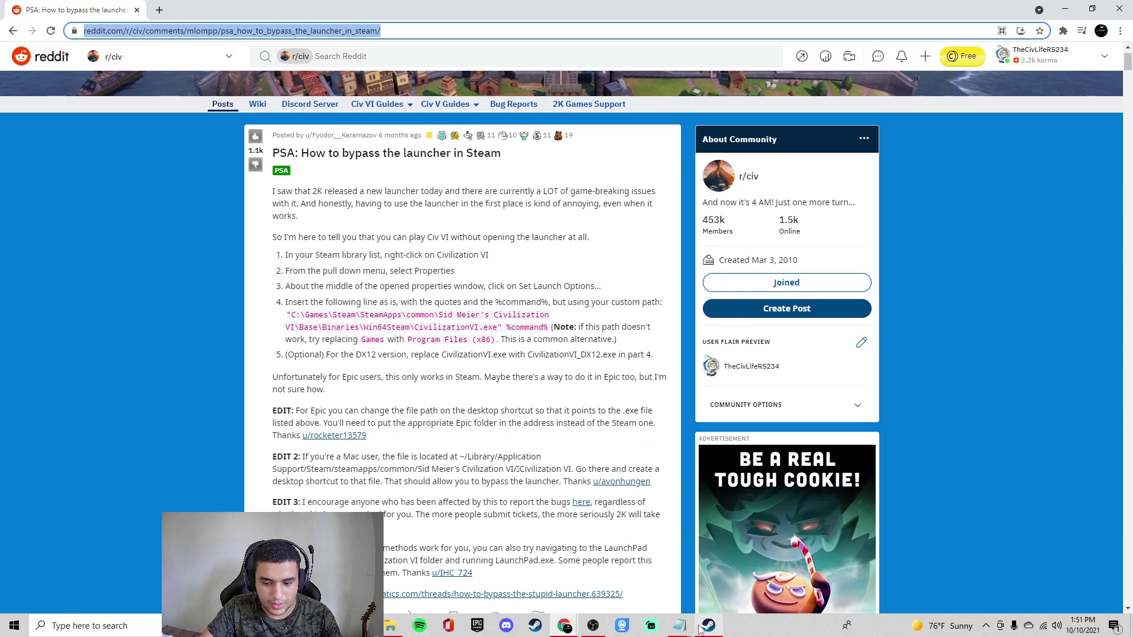
Glance at the Steam library, then read the post's EDIT notes
{"action": "left_click", "coordinate": [708, 626]}
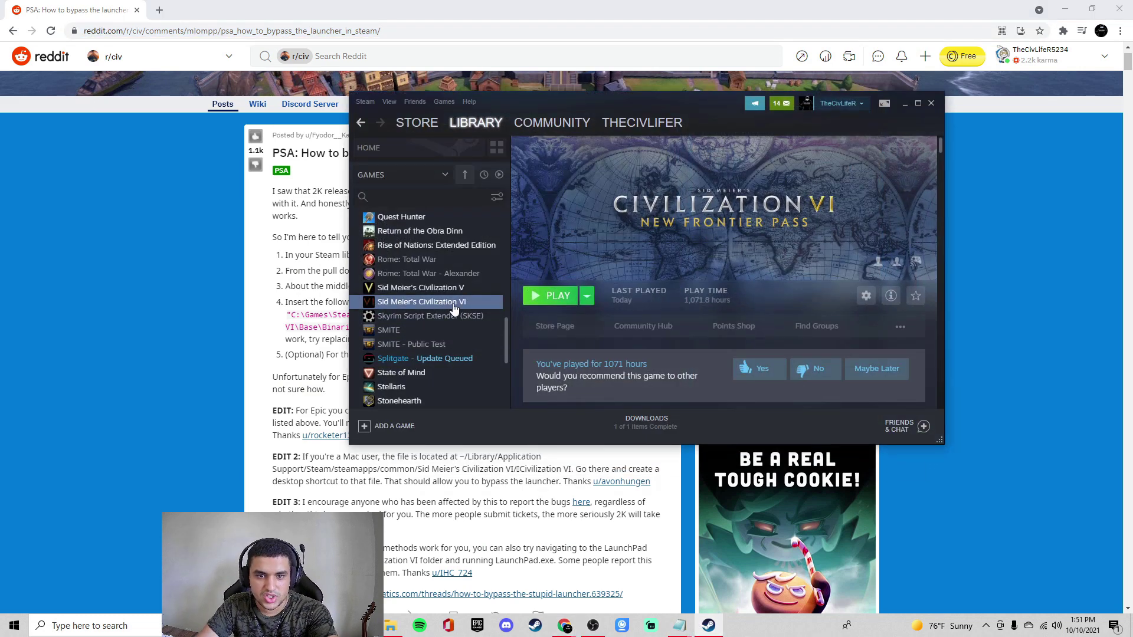
{"action": "left_click", "coordinate": [373, 493]}
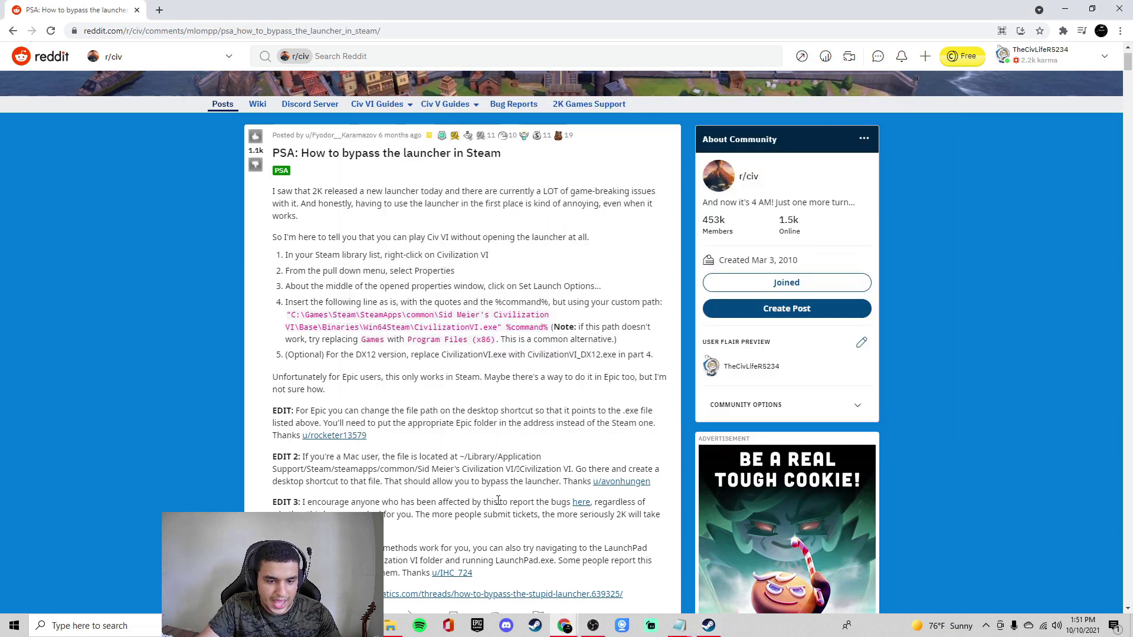
{"action": "scroll", "coordinate": [501, 501], "scroll_direction": "down", "scroll_amount": 2}
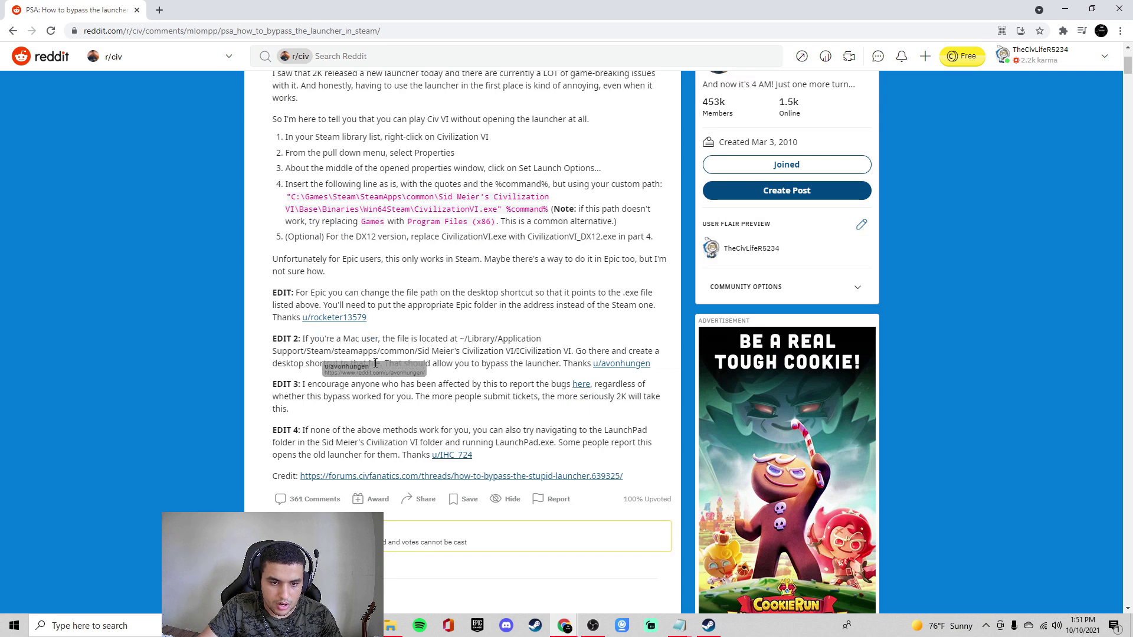
{"action": "left_click_drag", "start_coordinate": [300, 289], "coordinate": [655, 380]}
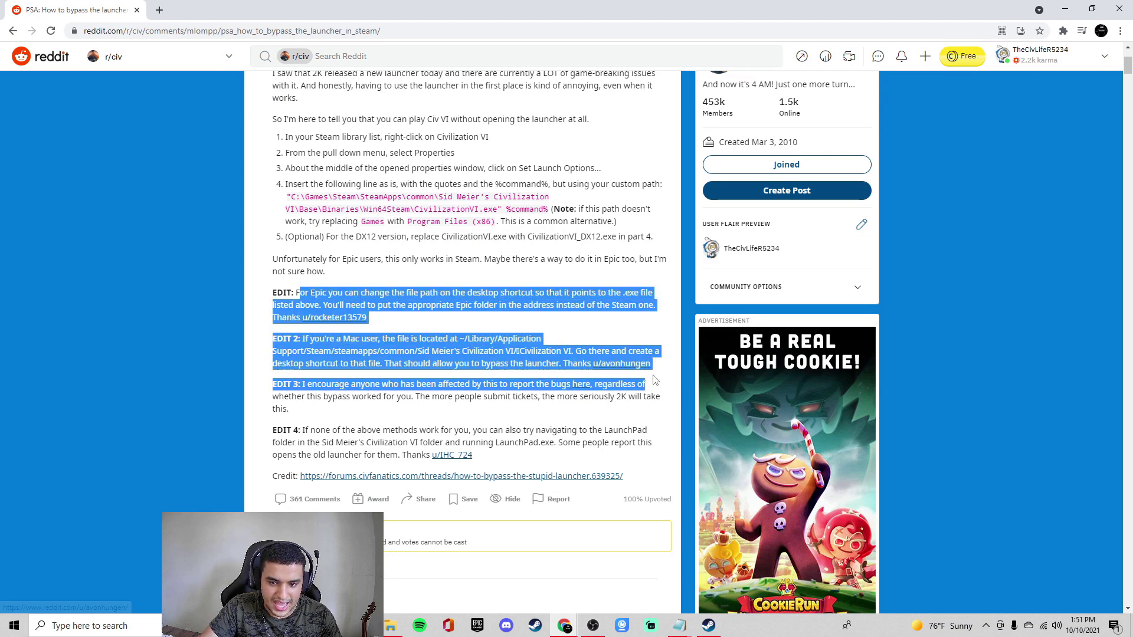
{"action": "left_click", "coordinate": [607, 411]}
{"action": "scroll", "coordinate": [547, 333], "scroll_direction": "up", "scroll_amount": 1}
Open Civilization VI's Steam properties at Launch Options and select the post's executable launch path
{"action": "left_click", "coordinate": [708, 625]}
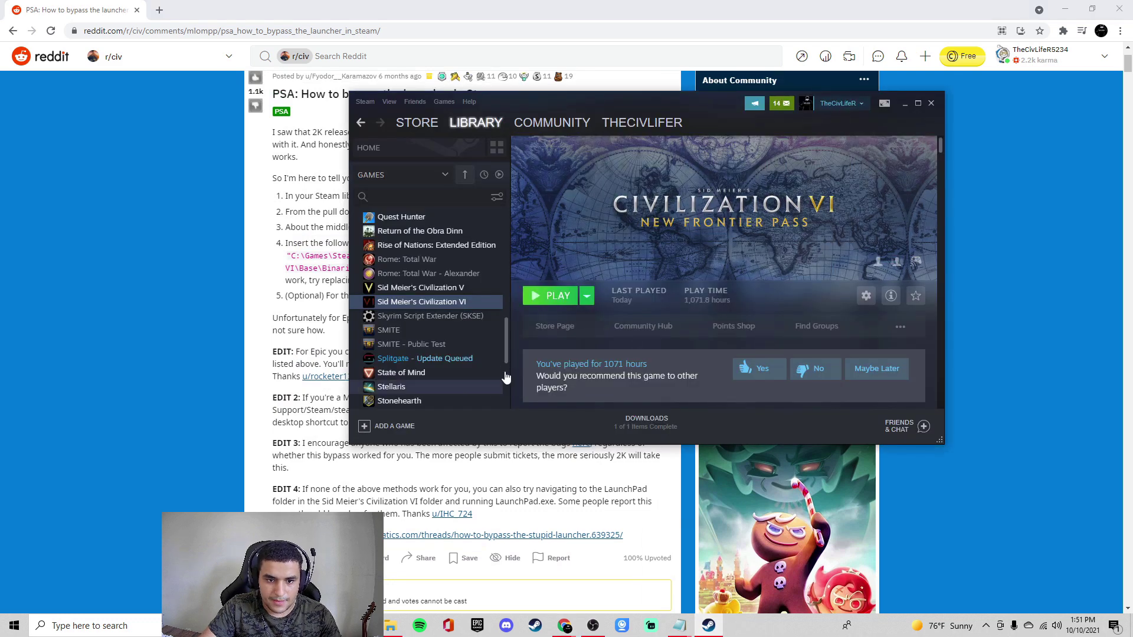
{"action": "right_click", "coordinate": [431, 306]}
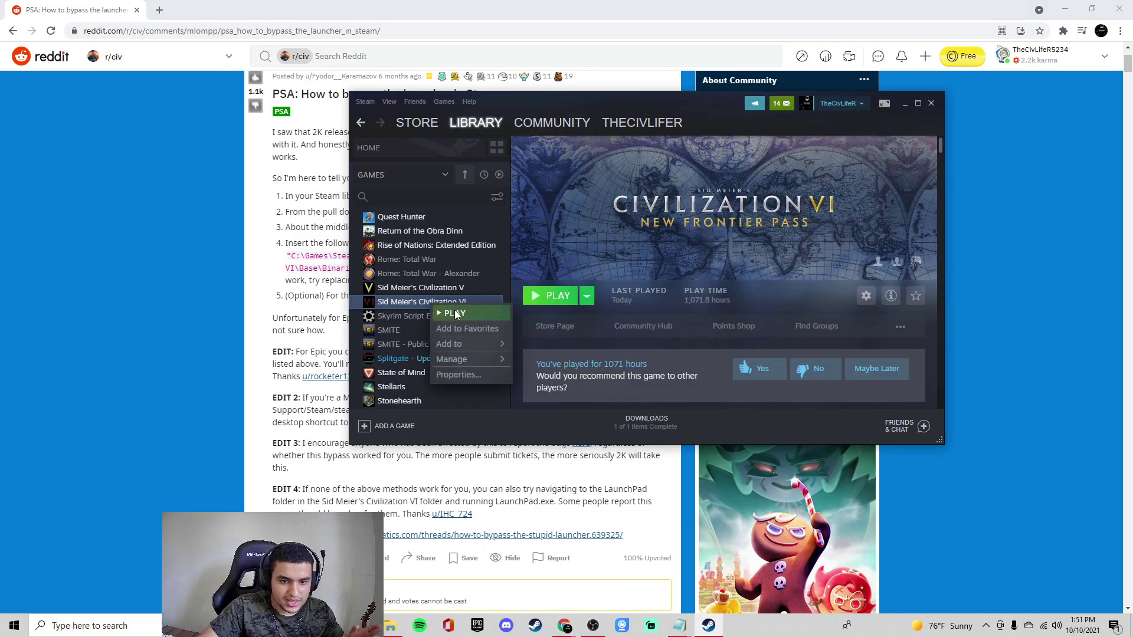
{"action": "left_click", "coordinate": [479, 378]}
{"action": "left_click", "coordinate": [590, 363]}
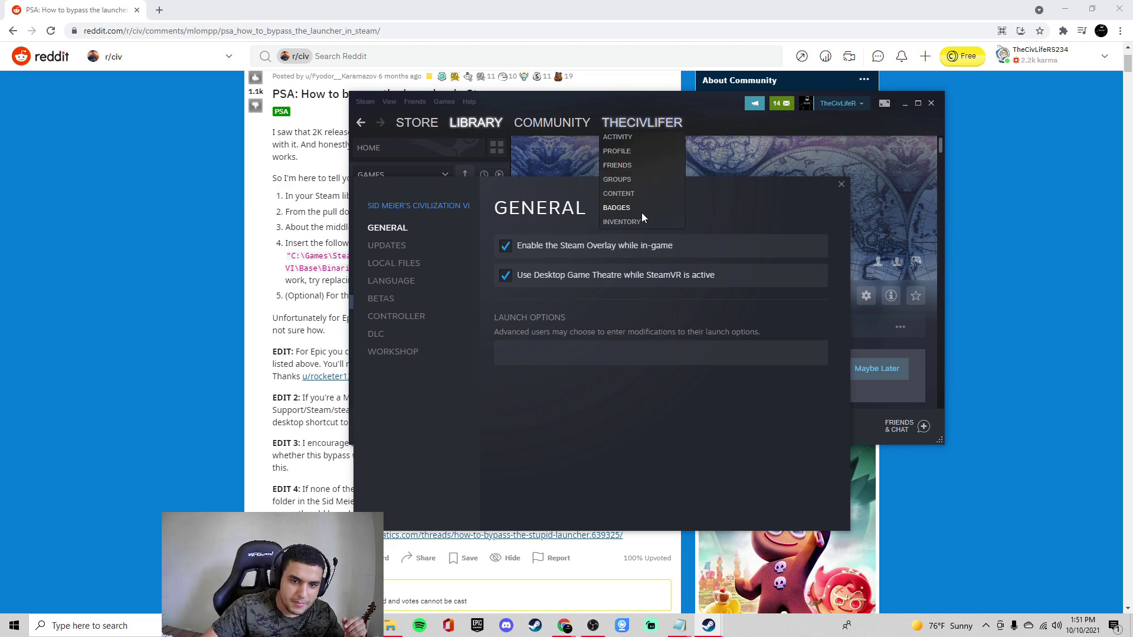
{"action": "left_click_drag", "start_coordinate": [561, 180], "coordinate": [911, 116]}
{"action": "left_click", "coordinate": [904, 103]}
{"action": "left_click_drag", "start_coordinate": [288, 256], "coordinate": [548, 270]}
Copy the executable path from the post and paste it into Civilization VI's Launch Options
{"action": "right_click", "coordinate": [484, 257]}
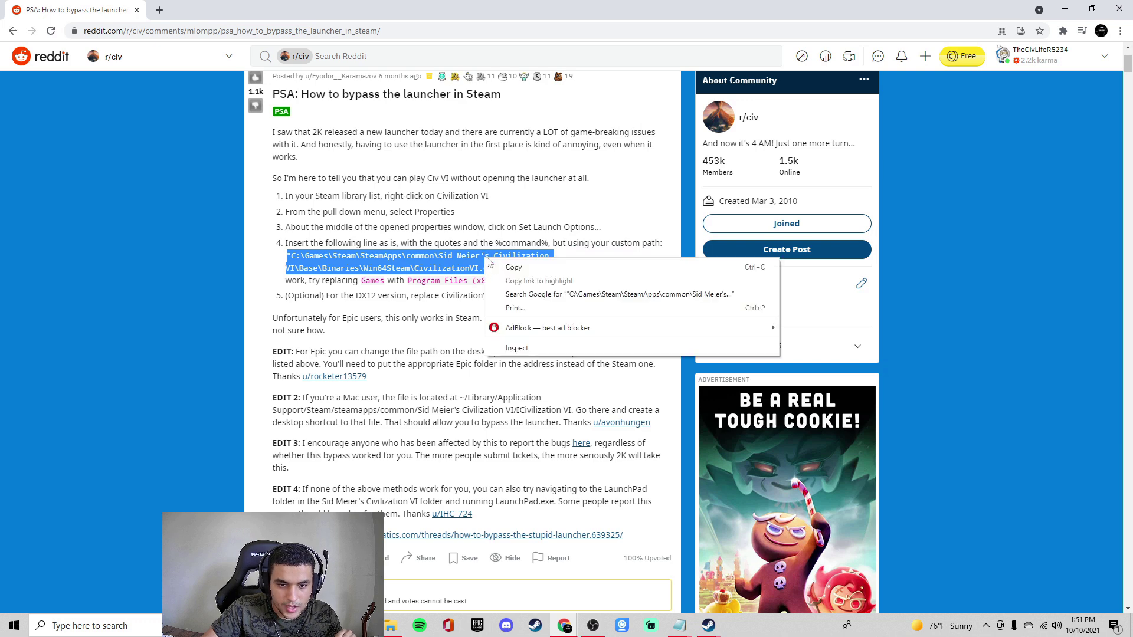
{"action": "left_click", "coordinate": [517, 267]}
{"action": "mouse_move", "coordinate": [708, 628]}
{"action": "left_click", "coordinate": [738, 579]}
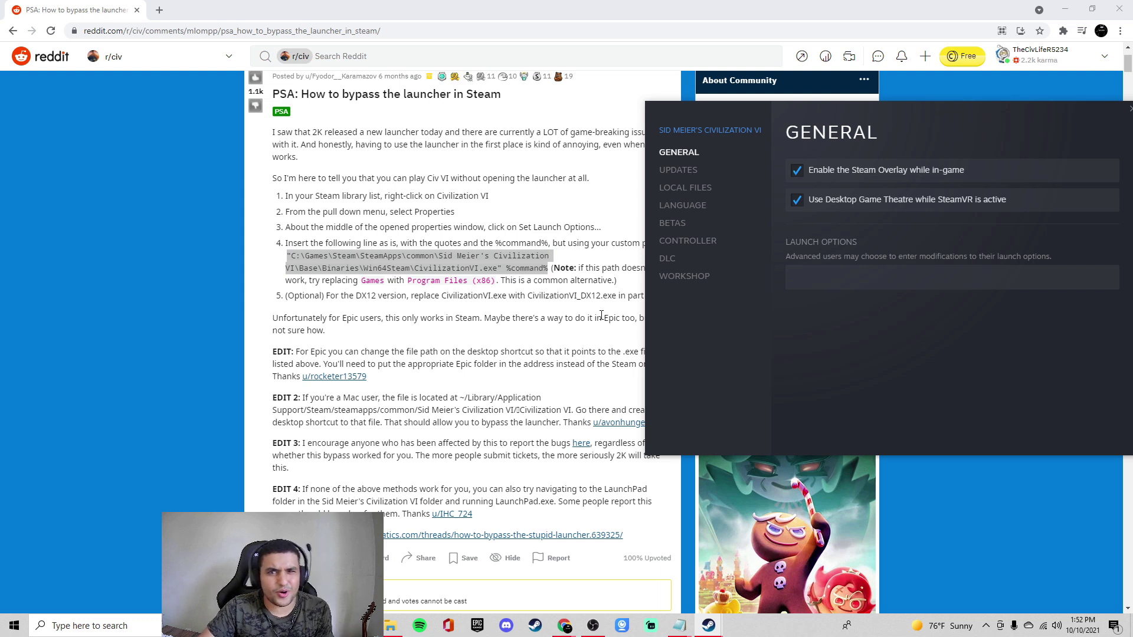
{"action": "left_click_drag", "start_coordinate": [809, 115], "coordinate": [714, 108]}
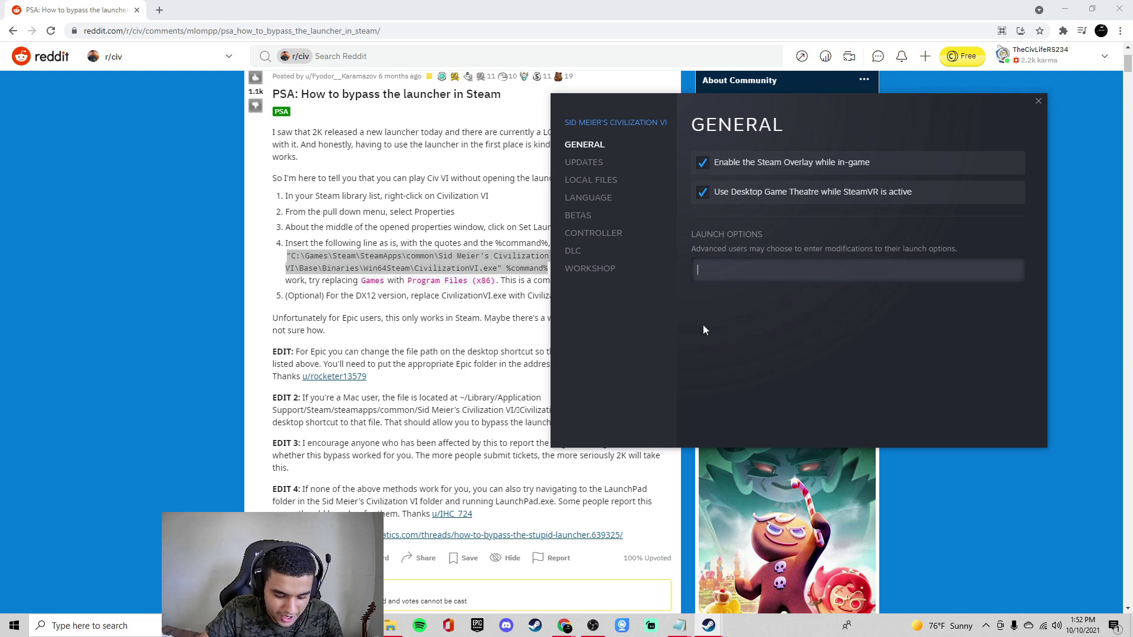
{"action": "right_click", "coordinate": [733, 271]}
{"action": "left_click", "coordinate": [772, 281]}
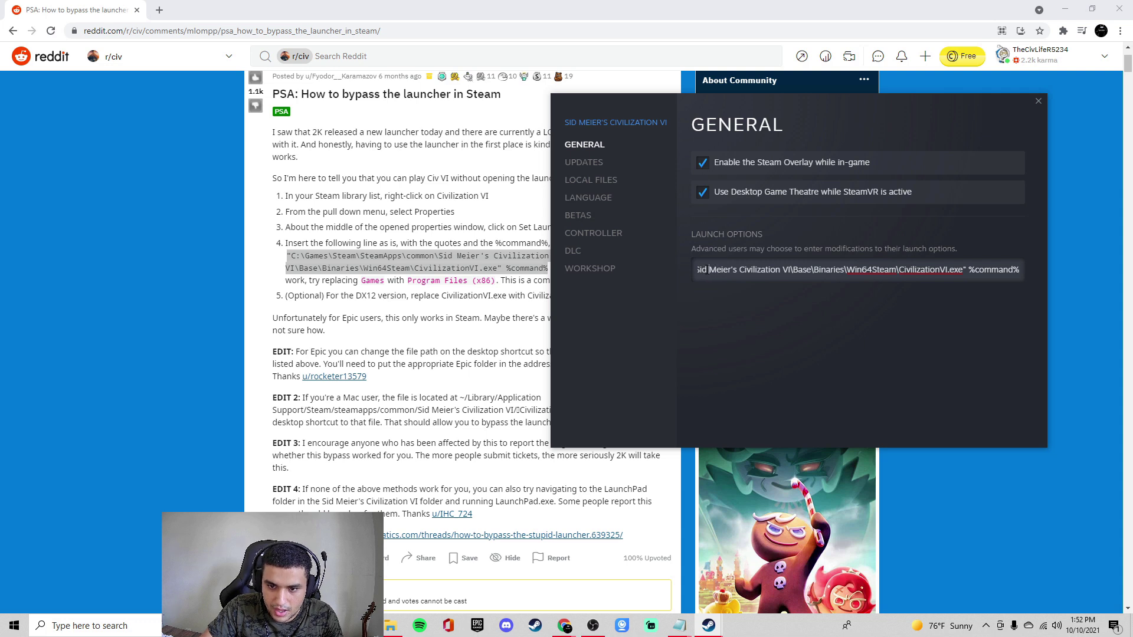
{"action": "double_click", "coordinate": [702, 269]}
{"action": "key", "text": "Left"}
{"action": "key", "text": "Left"}
{"action": "key", "text": "Left"}
{"action": "key", "text": "Left"}
{"action": "key", "text": "Left"}
{"action": "key", "text": "Left"}
{"action": "key", "text": "Left"}
{"action": "key", "text": "Left"}
{"action": "key", "text": "Left"}
{"action": "key", "text": "Left"}
{"action": "key", "text": "Left"}
{"action": "key", "text": "Left"}
{"action": "key", "text": "Left"}
{"action": "key", "text": "Left"}
{"action": "key", "text": "Left"}
{"action": "key", "text": "Left"}
{"action": "key", "text": "Left"}
{"action": "key", "text": "Left"}
{"action": "key", "text": "Left"}
{"action": "key", "text": "Left"}
{"action": "key", "text": "Left"}
{"action": "key", "text": "Left"}
{"action": "key", "text": "Left"}
{"action": "key", "text": "Left"}
{"action": "key", "text": "Left"}
{"action": "key", "text": "Left"}
{"action": "key", "text": "Left"}
{"action": "key", "text": "Left"}
{"action": "key", "text": "Left"}
{"action": "key", "text": "Left"}
{"action": "key", "text": "Left"}
{"action": "key", "text": "Left"}
{"action": "key", "text": "Left"}
{"action": "key", "text": "Left"}
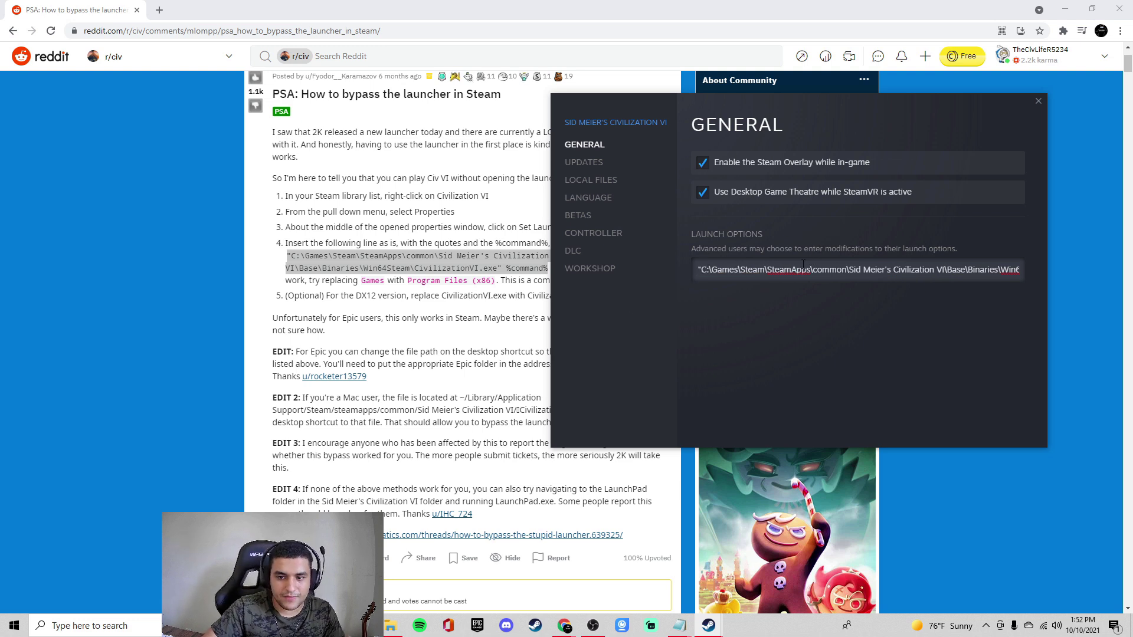
{"action": "left_click_drag", "start_coordinate": [746, 277], "coordinate": [709, 271]}
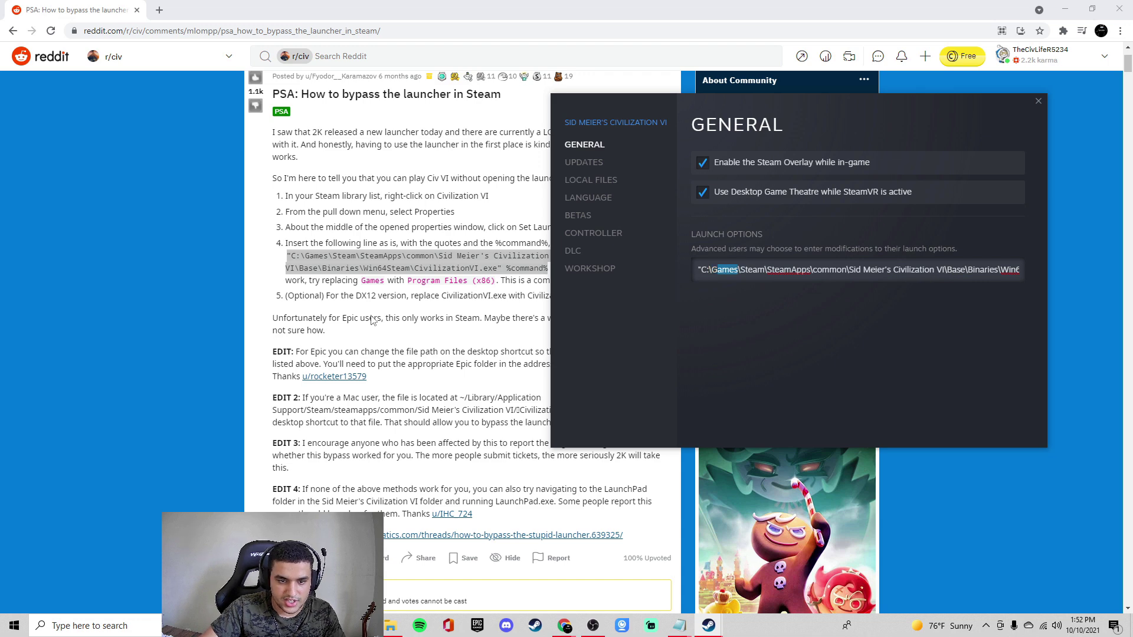
Copy 'Program Files (x86)' from step 4 of the Reddit post
{"action": "left_click", "coordinate": [405, 341]}
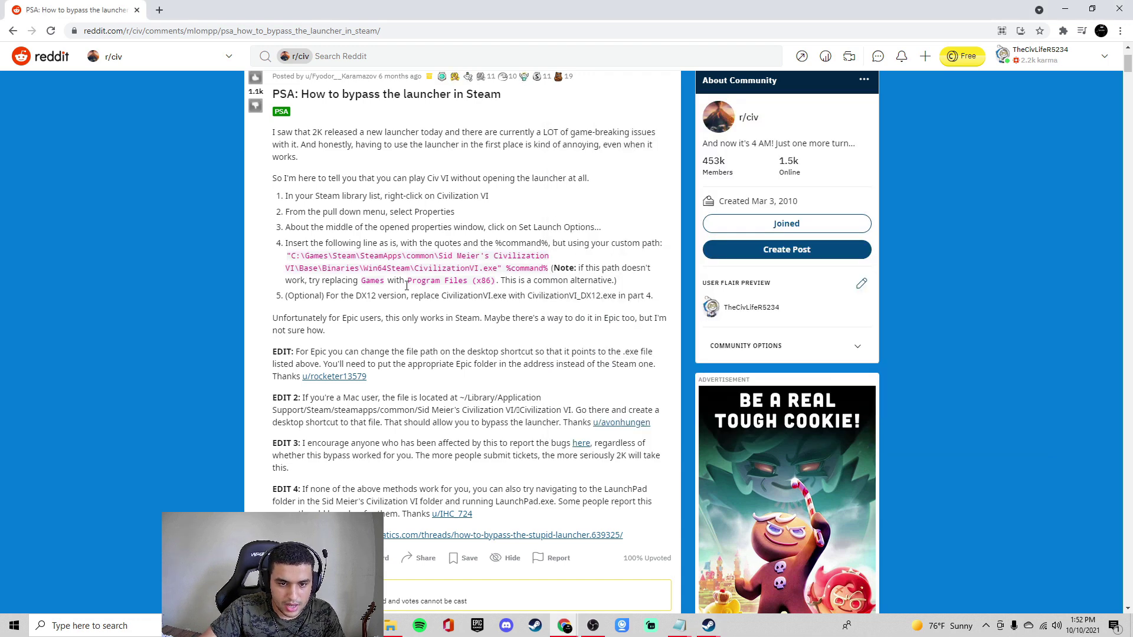
{"action": "left_click_drag", "start_coordinate": [407, 281], "coordinate": [496, 281]}
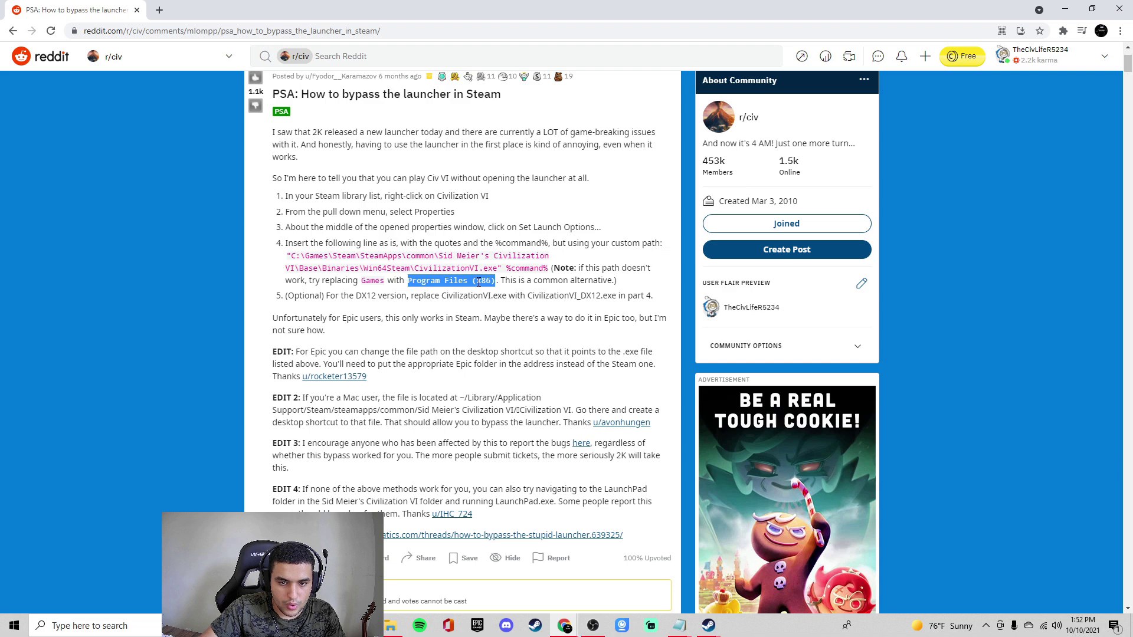
{"action": "right_click", "coordinate": [479, 283]}
{"action": "left_click", "coordinate": [508, 291]}
Replace 'Games' in the launch path with 'Program Files (x86)' and close Properties
{"action": "left_click", "coordinate": [708, 625]}
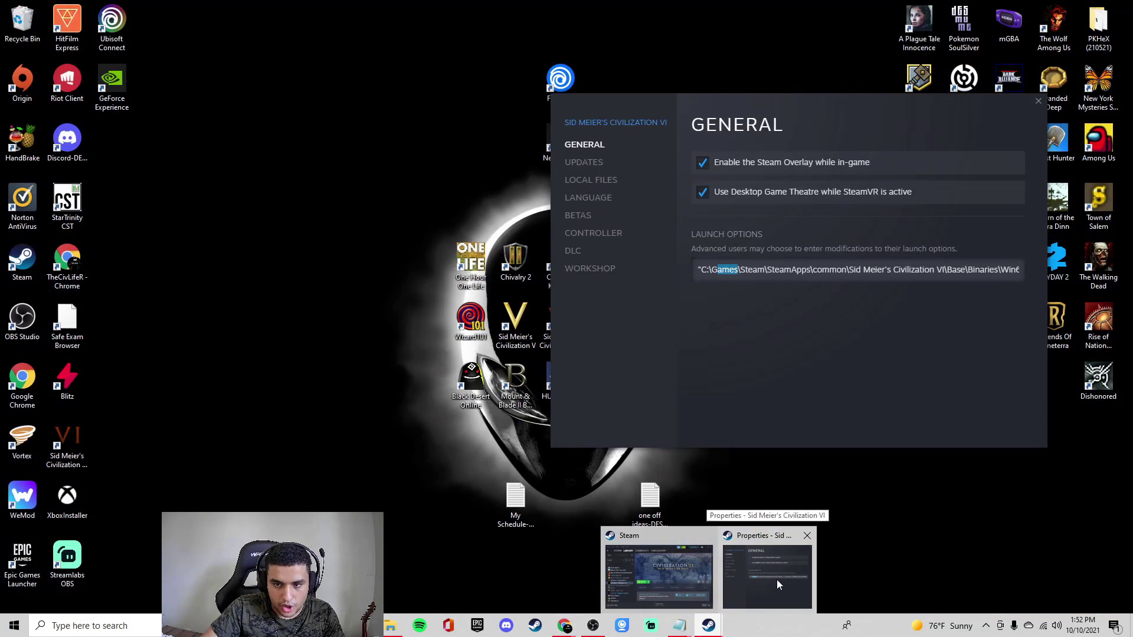
{"action": "left_click", "coordinate": [777, 579]}
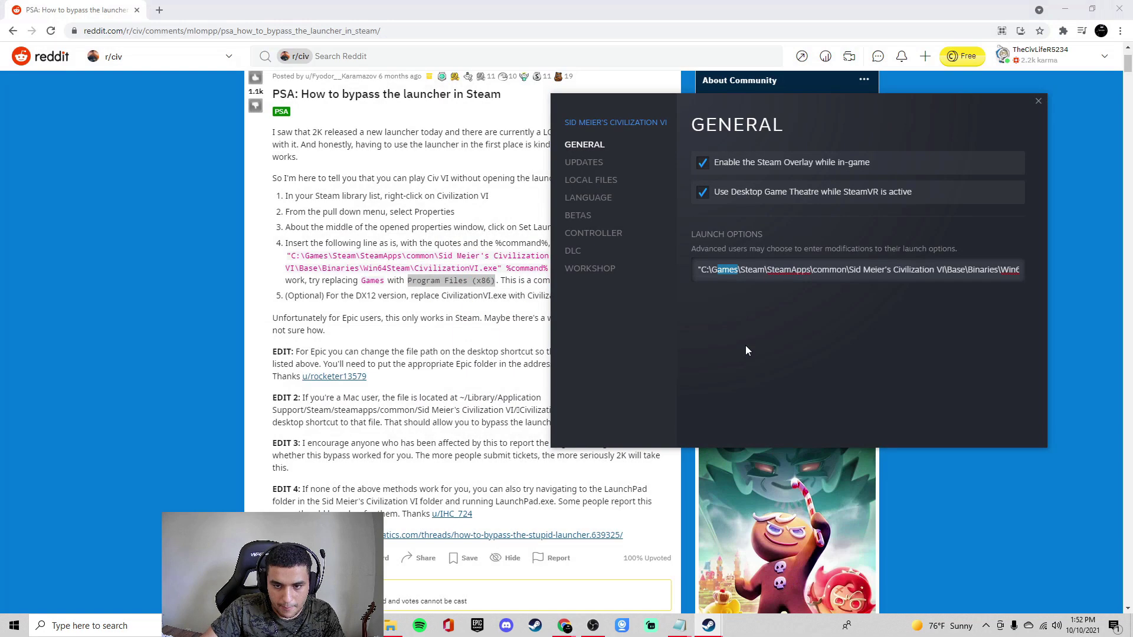
{"action": "left_click_drag", "start_coordinate": [733, 269], "coordinate": [714, 270]}
{"action": "right_click", "coordinate": [720, 271]}
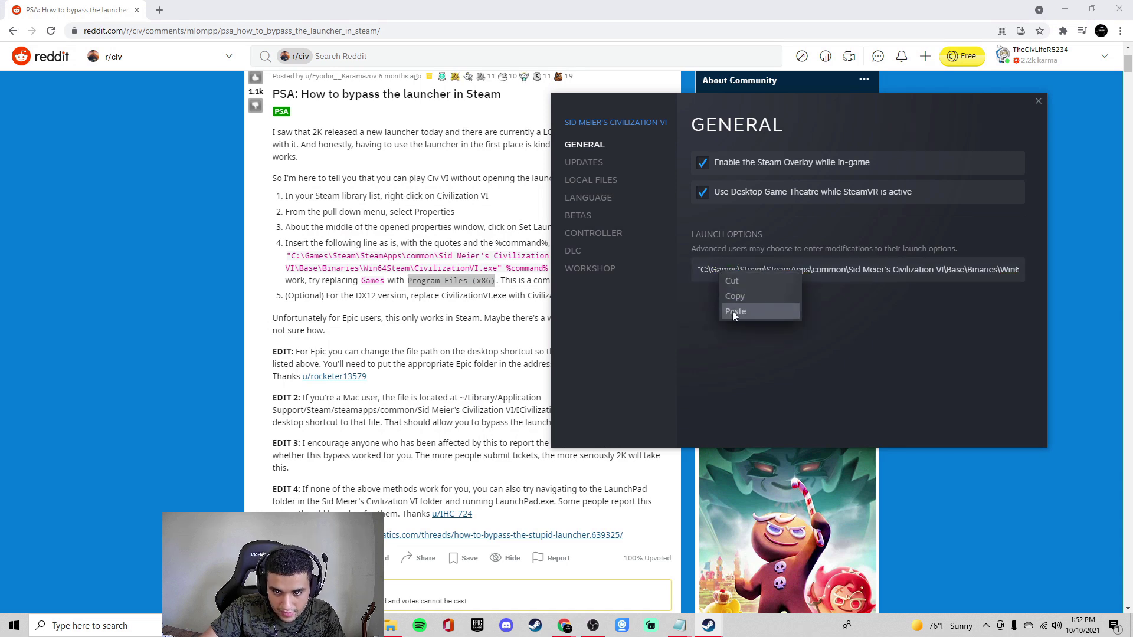
{"action": "left_click", "coordinate": [733, 311]}
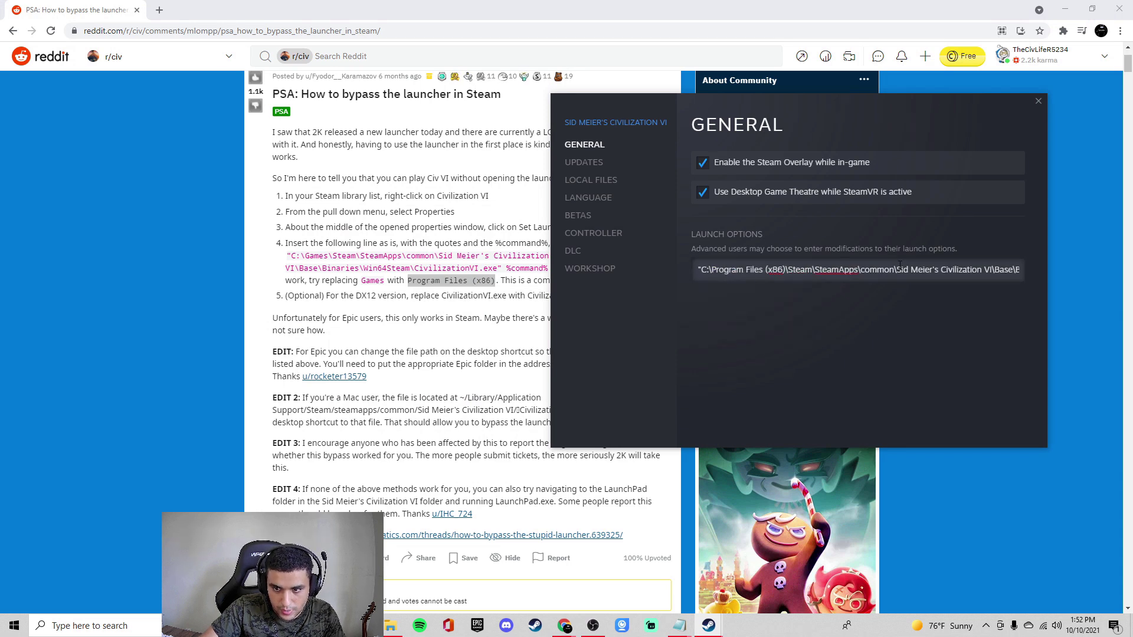
{"action": "left_click_drag", "start_coordinate": [863, 101], "coordinate": [627, 101]}
{"action": "left_click", "coordinate": [809, 101]}
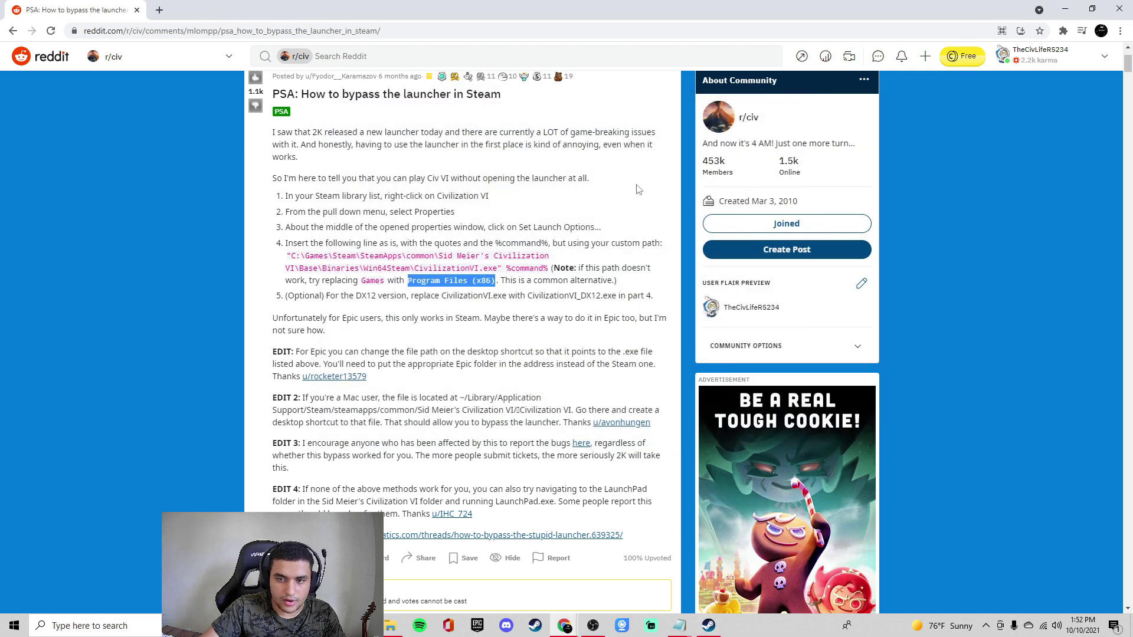
Minimize Chrome and launch Civilization VI again from its desktop shortcut
{"action": "left_click", "coordinate": [1065, 8]}
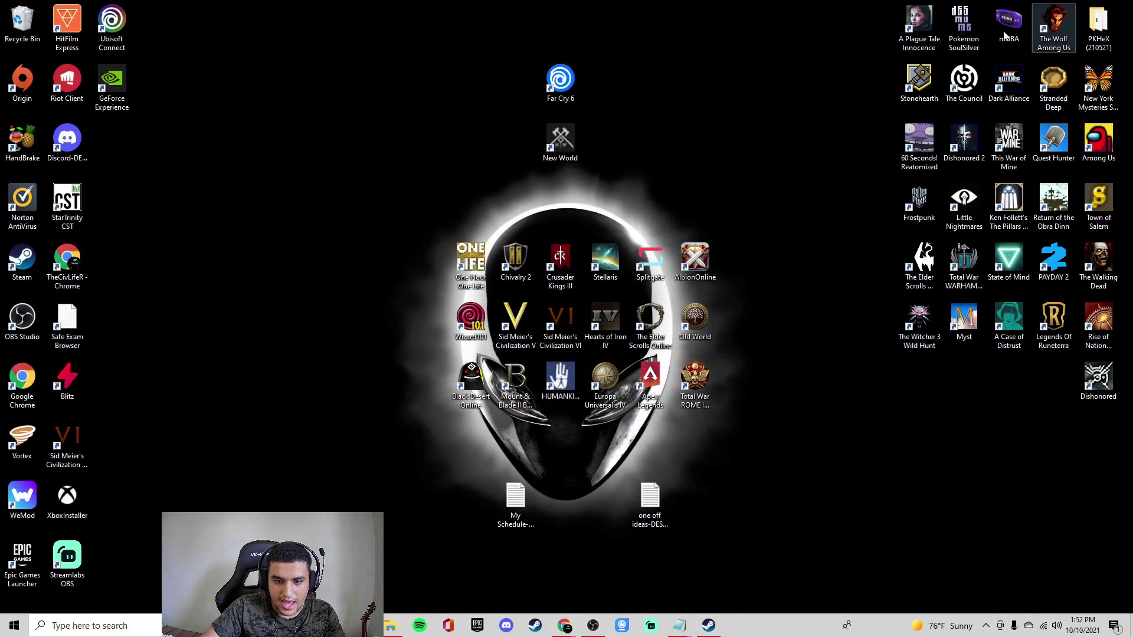
{"action": "left_click_drag", "start_coordinate": [1130, 3], "coordinate": [995, 5]}
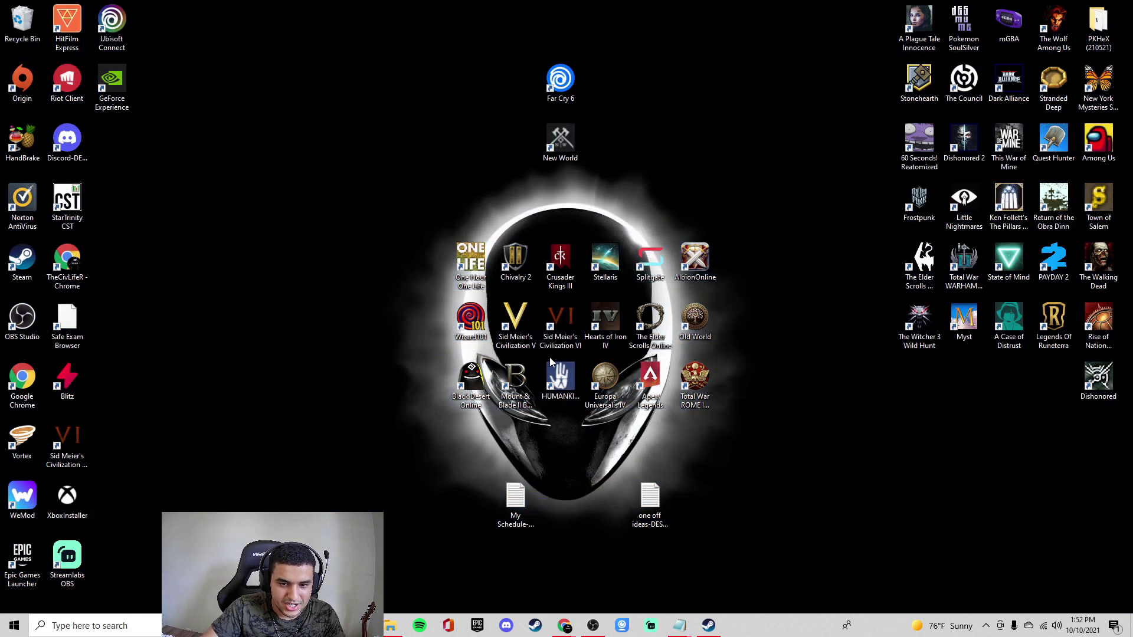
{"action": "double_click", "coordinate": [566, 334]}
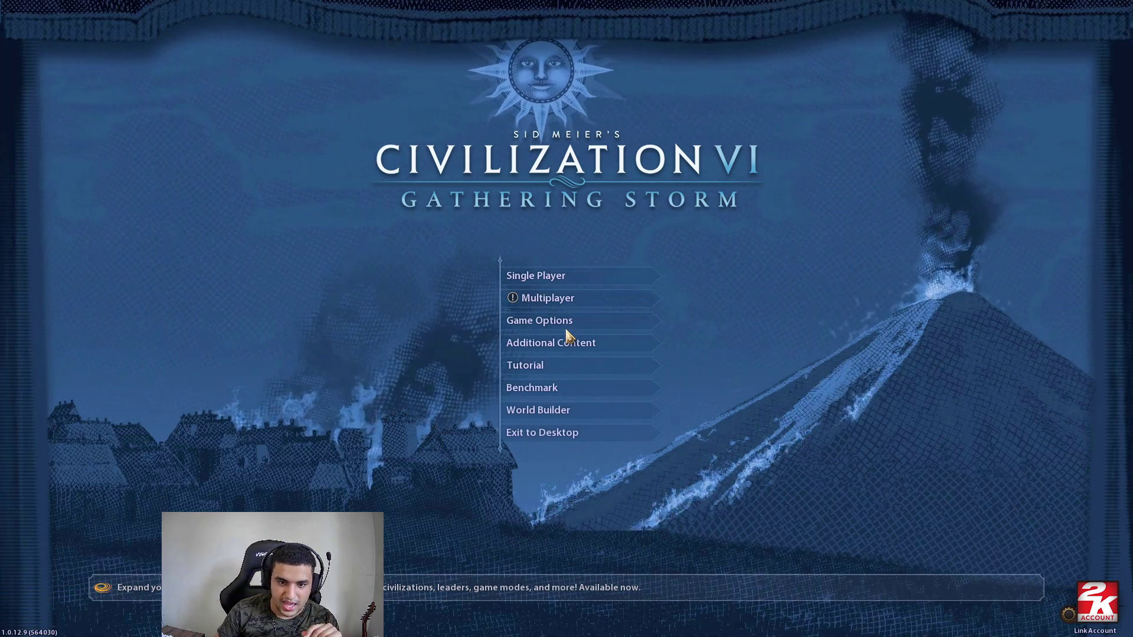
Create a single-player game, trying Basil II and Gitarja before settling on Gilgamesh
{"action": "left_click", "coordinate": [489, 275]}
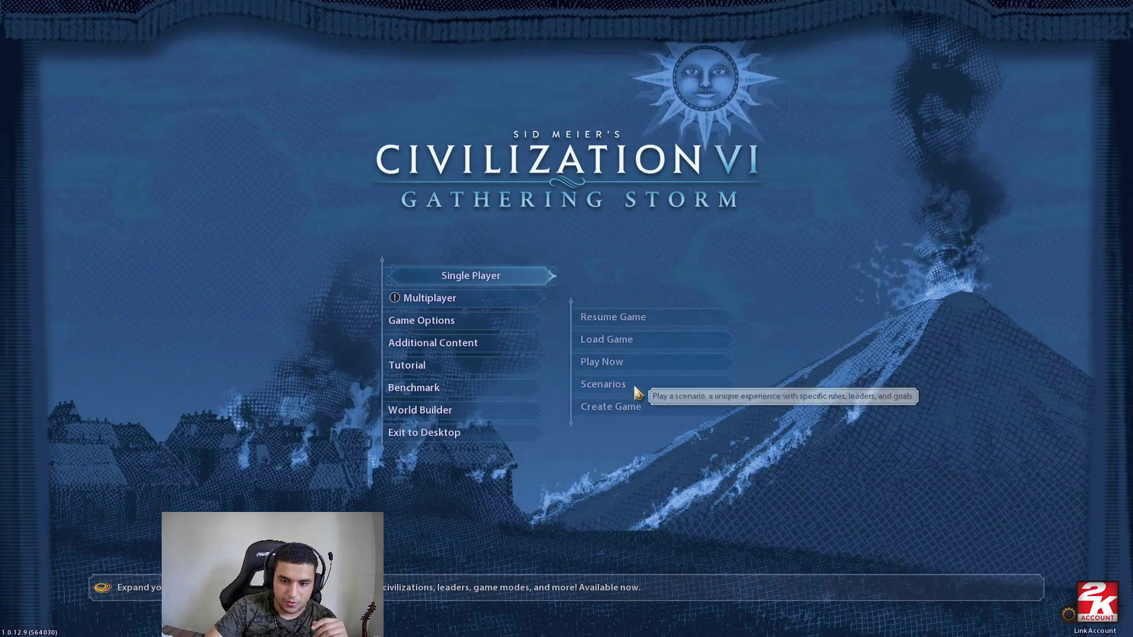
{"action": "left_click", "coordinate": [639, 404]}
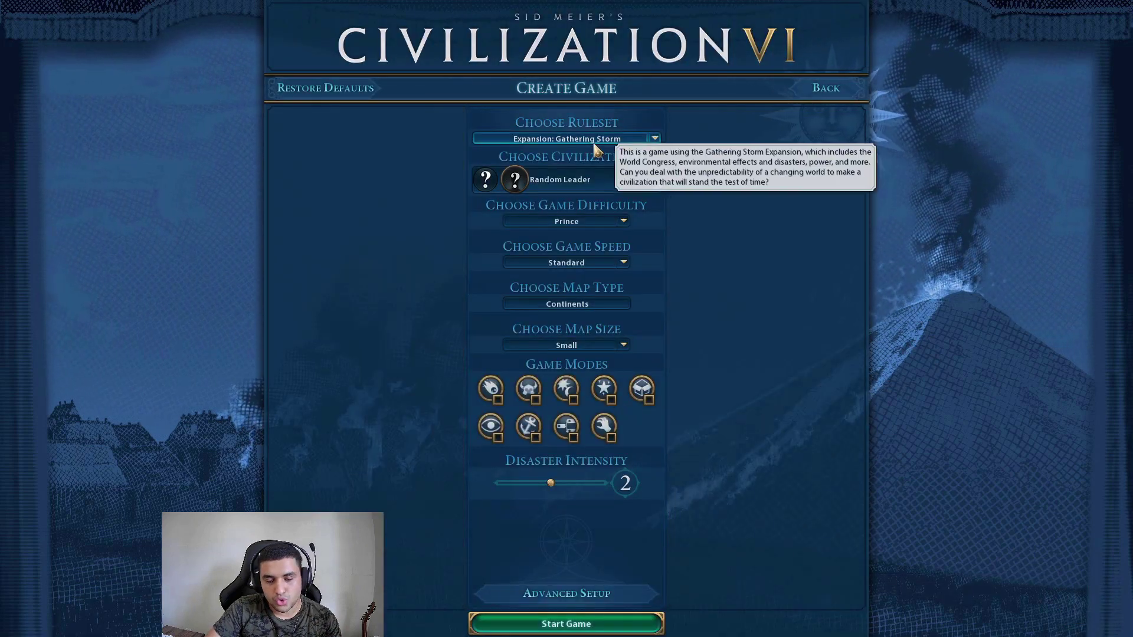
{"action": "left_click", "coordinate": [570, 182]}
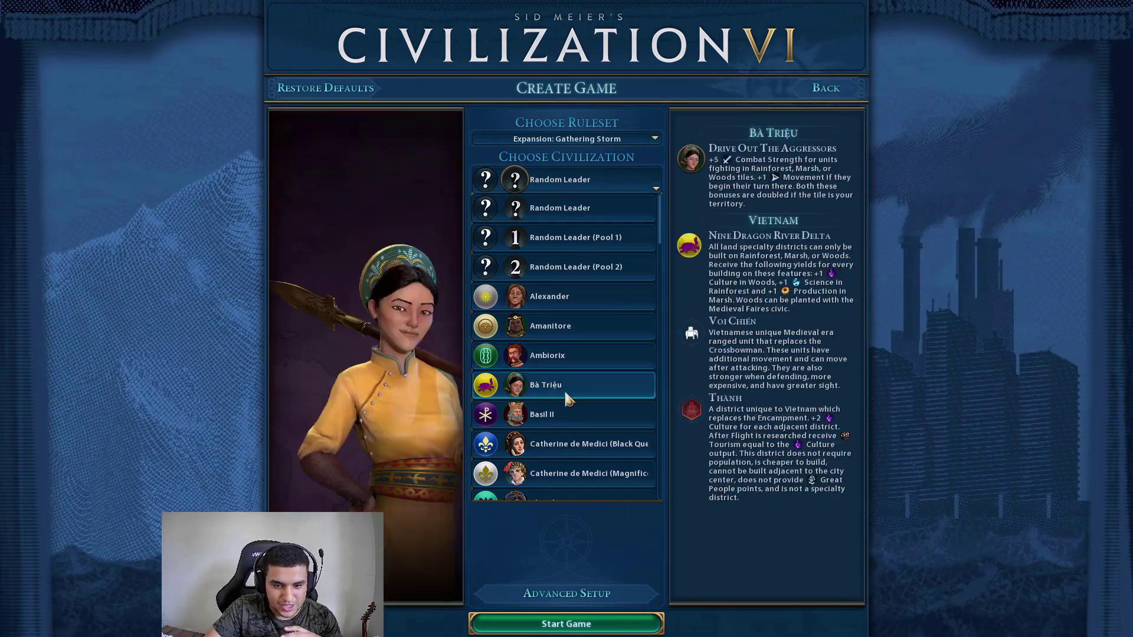
{"action": "left_click", "coordinate": [611, 415]}
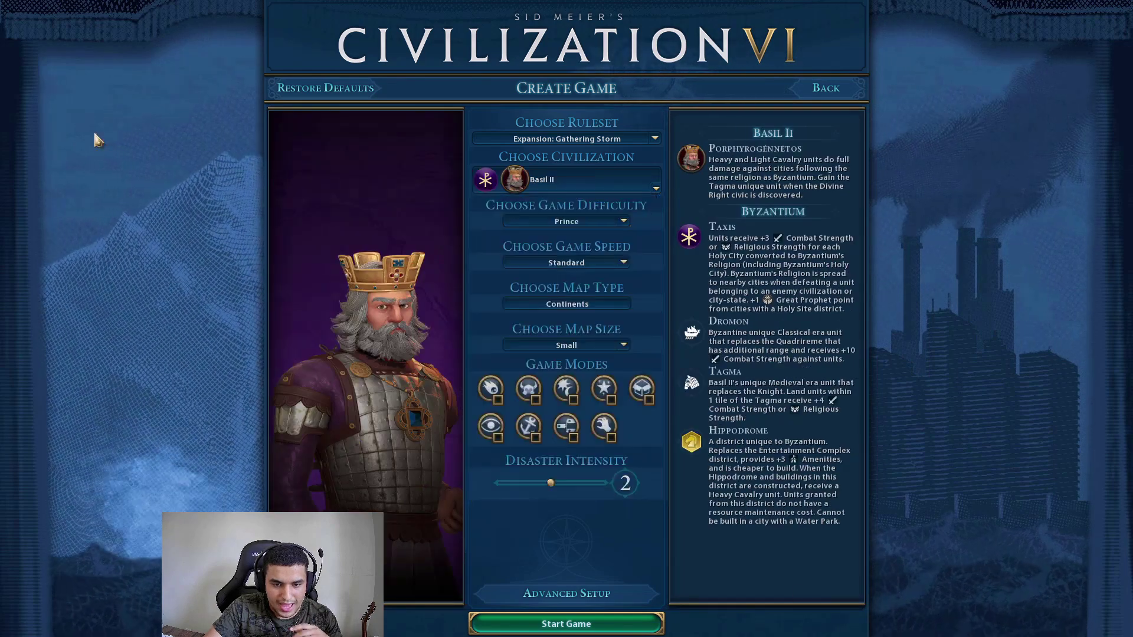
{"action": "left_click", "coordinate": [581, 174]}
{"action": "left_click", "coordinate": [557, 456]}
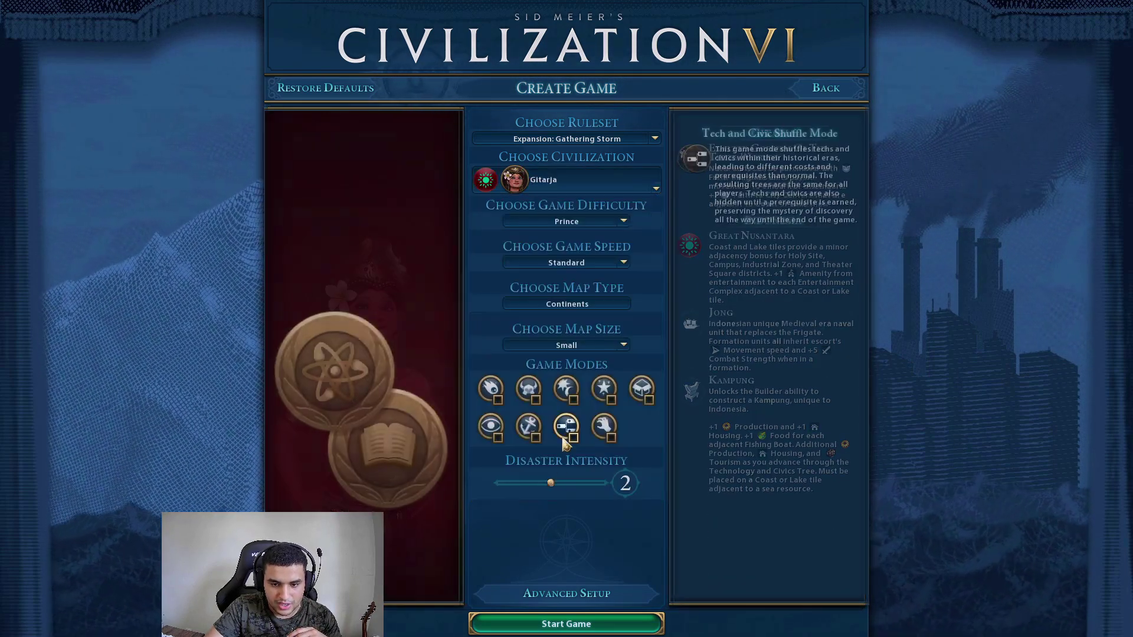
{"action": "left_click", "coordinate": [566, 179]}
{"action": "left_click", "coordinate": [552, 431]}
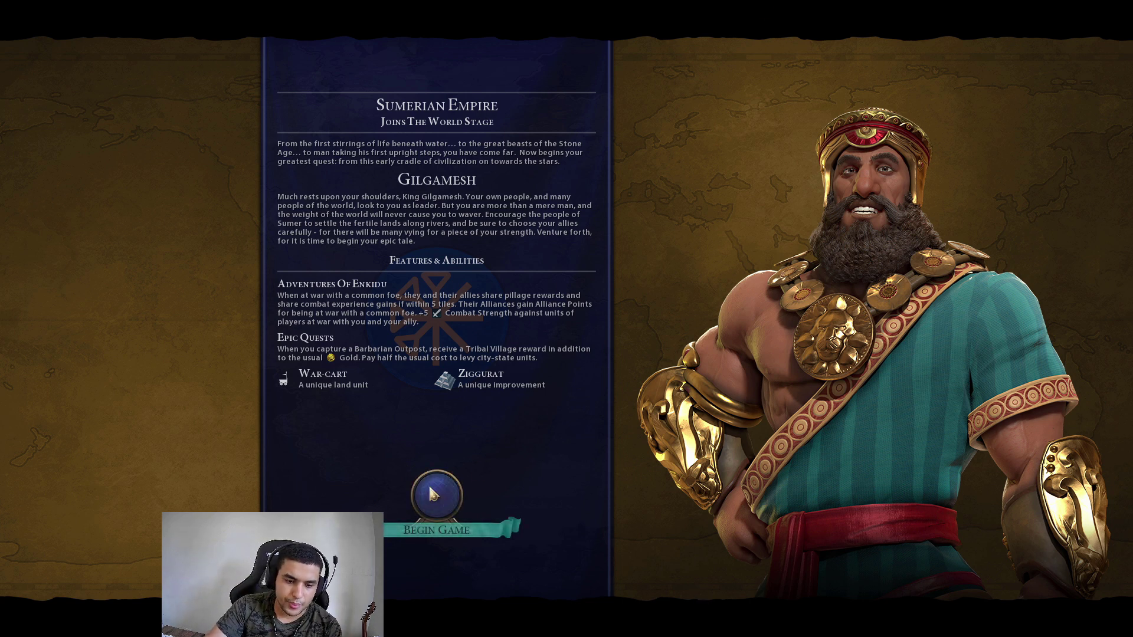
Begin the game, move the Warrior onto a forest hex and send the Settler onward
{"action": "left_click", "coordinate": [433, 494]}
{"action": "left_click", "coordinate": [529, 461]}
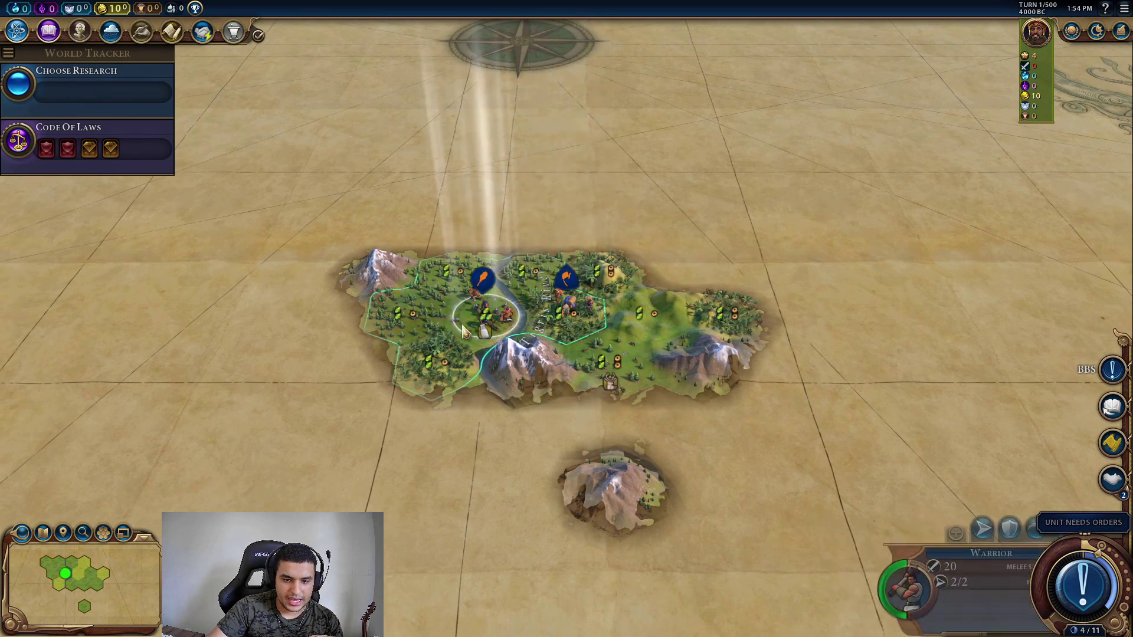
{"action": "right_click", "coordinate": [441, 355]}
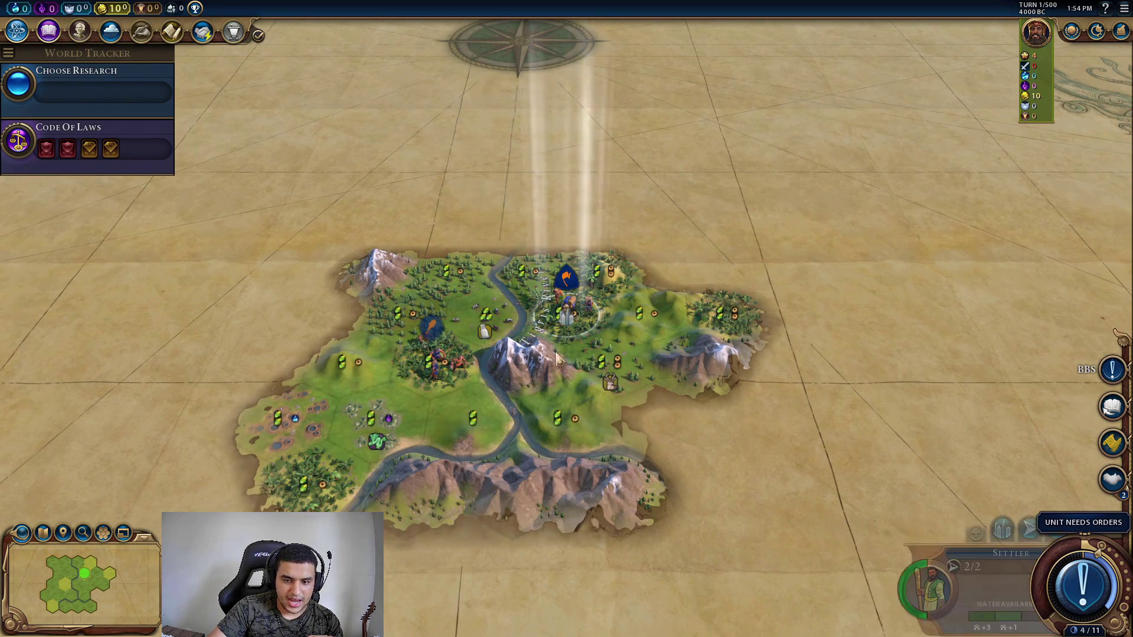
{"action": "right_click", "coordinate": [596, 329]}
{"action": "scroll", "coordinate": [590, 156], "scroll_direction": "down", "scroll_amount": 3}
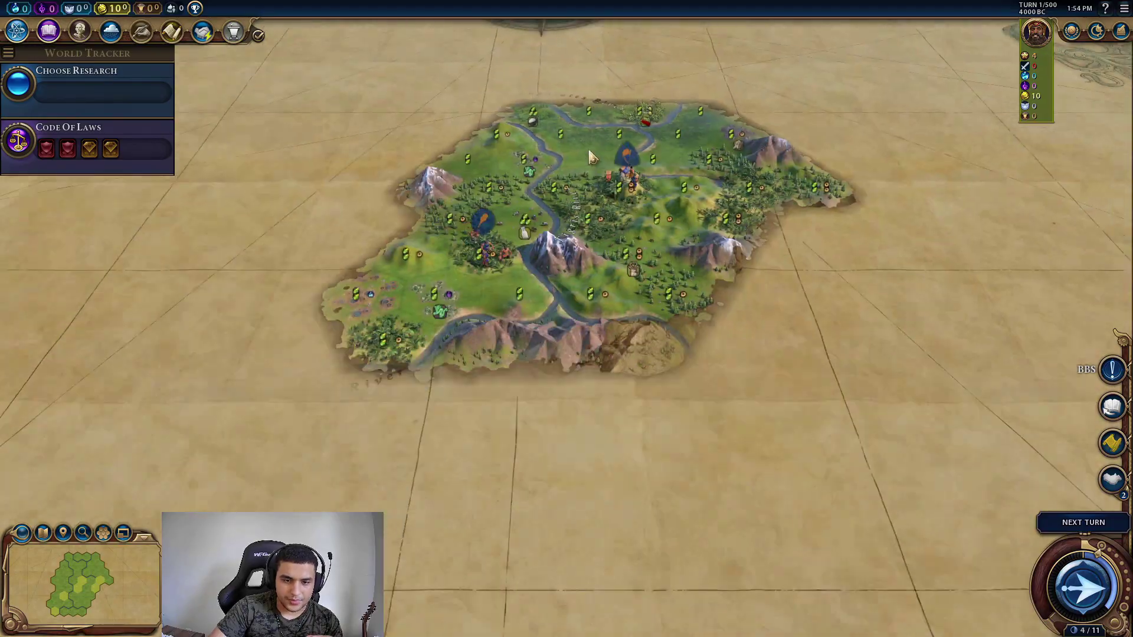
Look over the Graphics options, return to the map, then reopen the in-game menu
{"action": "key", "text": "Escape"}
{"action": "left_click", "coordinate": [569, 283]}
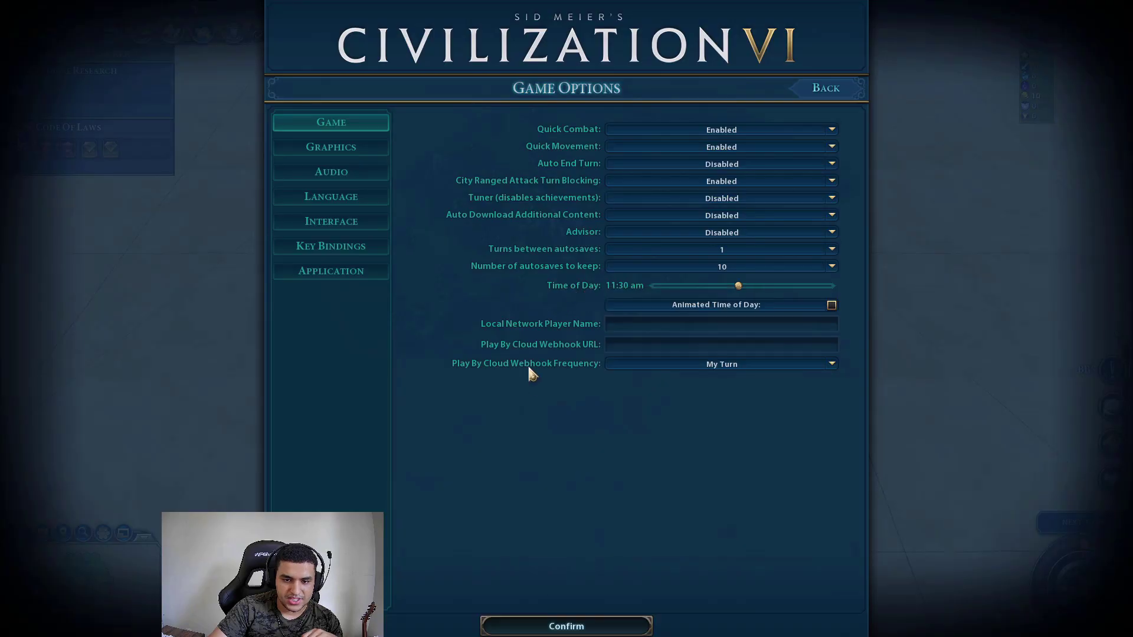
{"action": "left_click", "coordinate": [307, 150]}
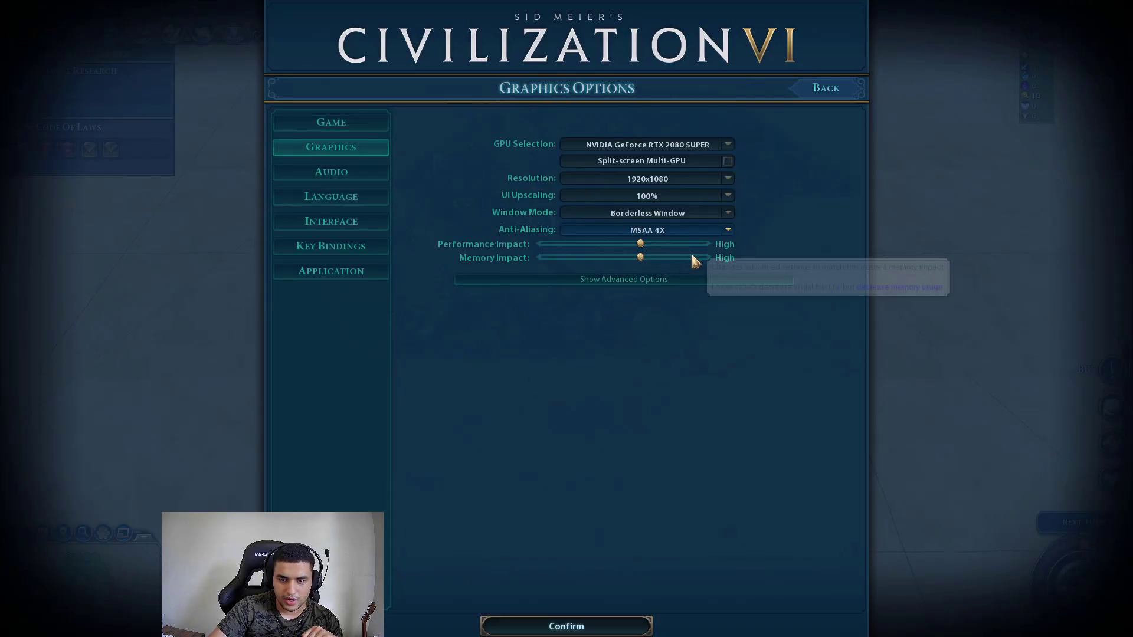
{"action": "left_click", "coordinate": [797, 98]}
{"action": "left_click", "coordinate": [637, 175]}
{"action": "scroll", "coordinate": [726, 319], "scroll_direction": "up", "scroll_amount": 5}
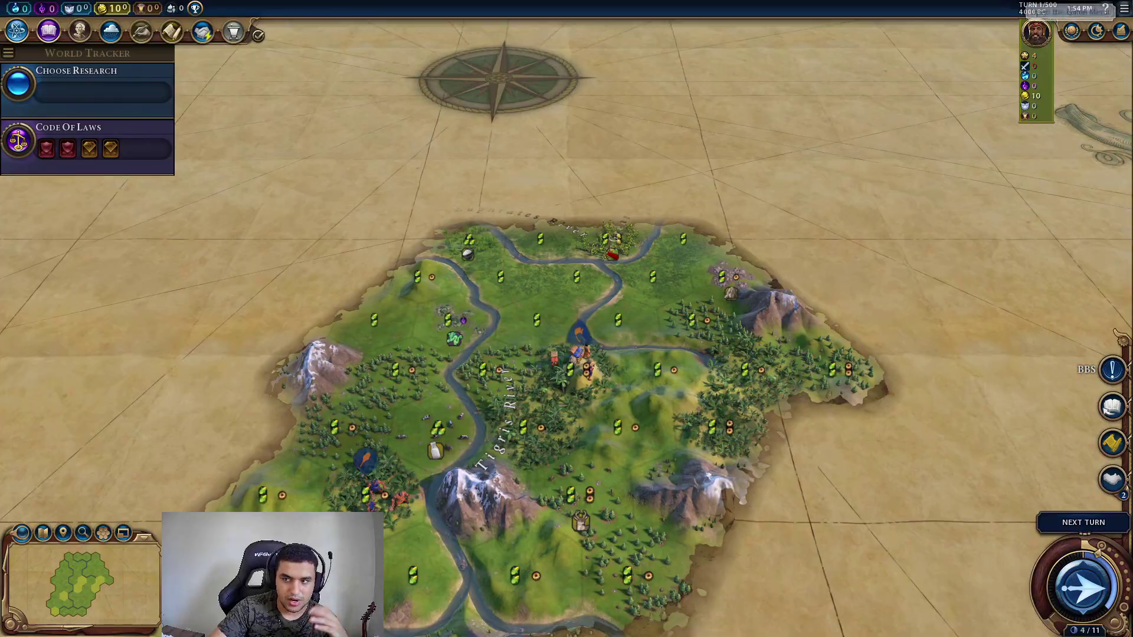
{"action": "left_click", "coordinate": [1124, 8]}
Choose Exit to Desktop from the in-game menu and confirm with Yes
{"action": "left_click", "coordinate": [596, 369]}
{"action": "left_click", "coordinate": [508, 340]}
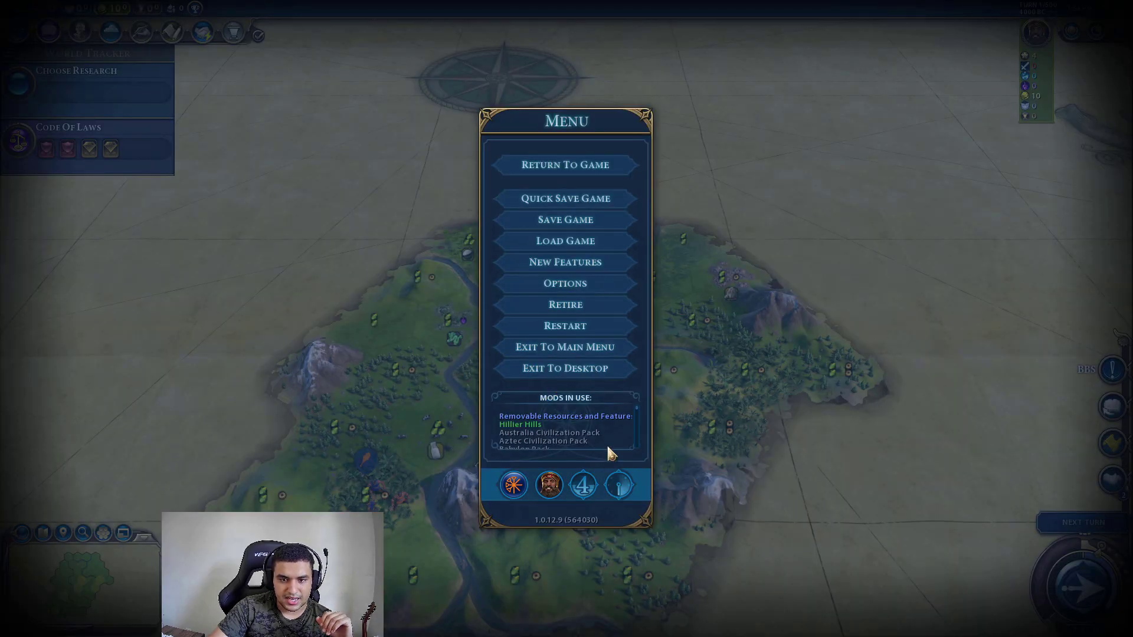